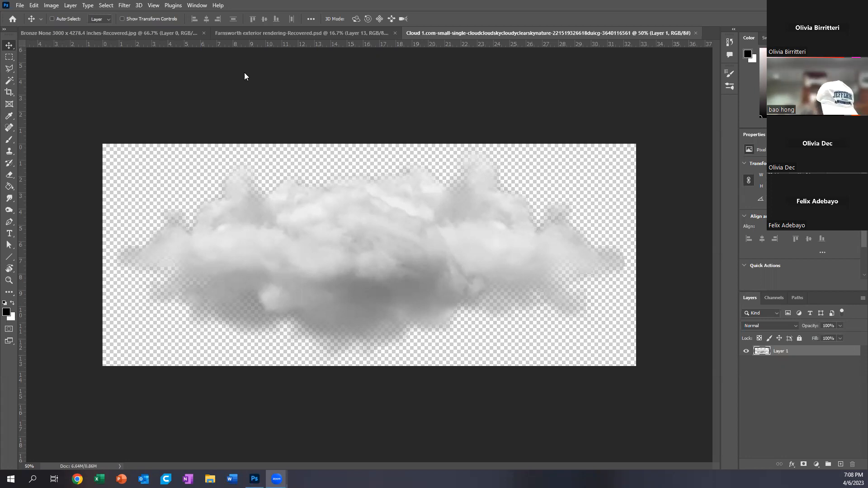
Step: Resize the cloud image to a width of 2500 pixels, keeping its proportions
left_click(51, 5)
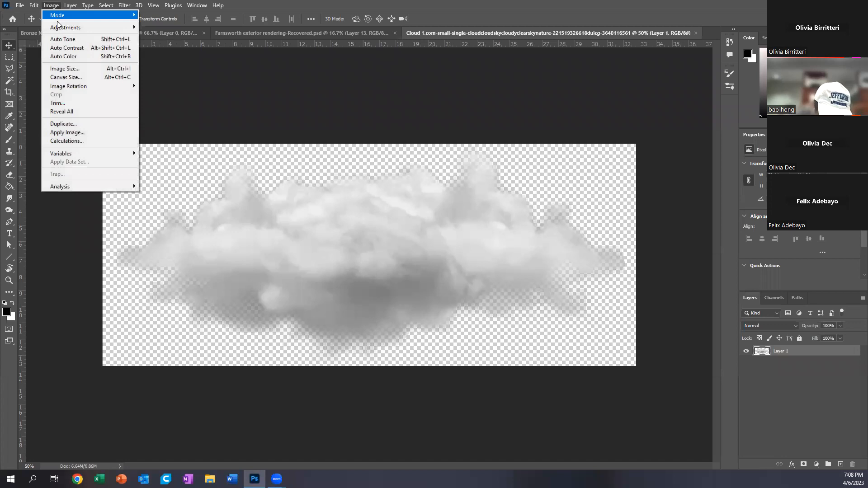
left_click(64, 68)
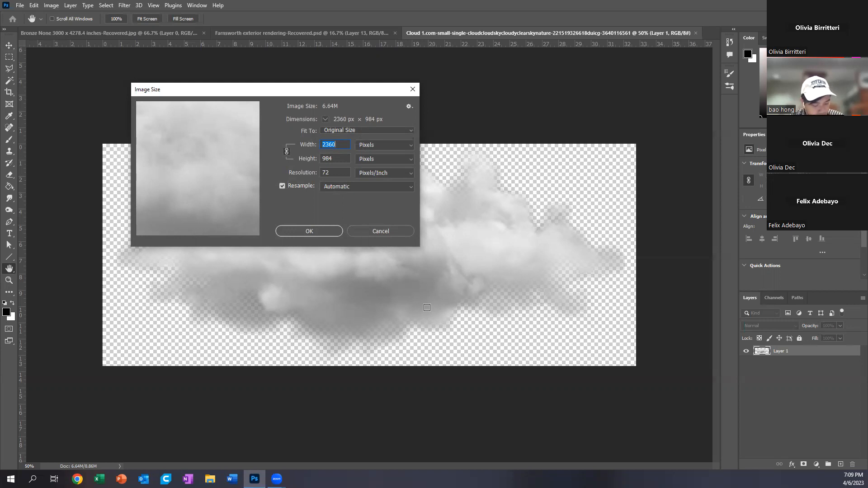
left_click(344, 144)
double_click(335, 144)
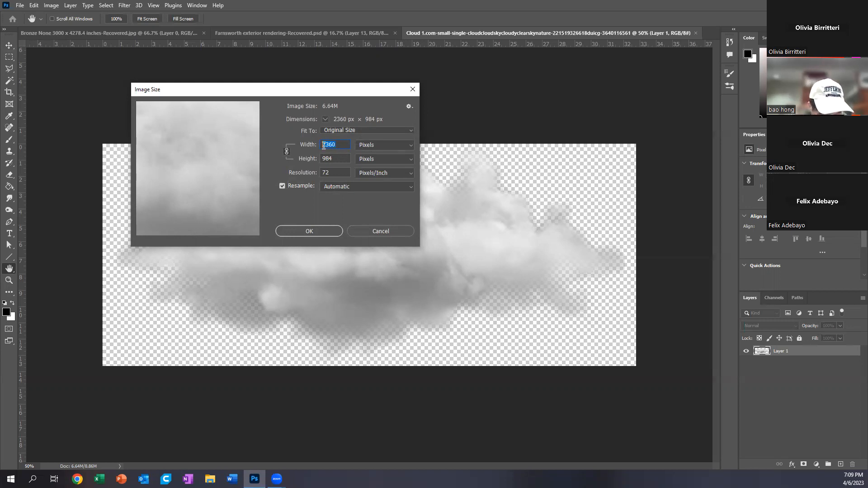
type("2500")
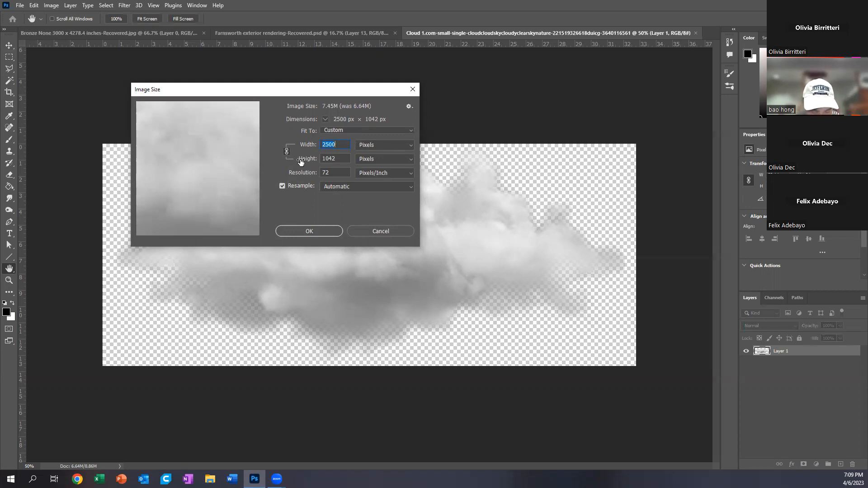
double_click(332, 145)
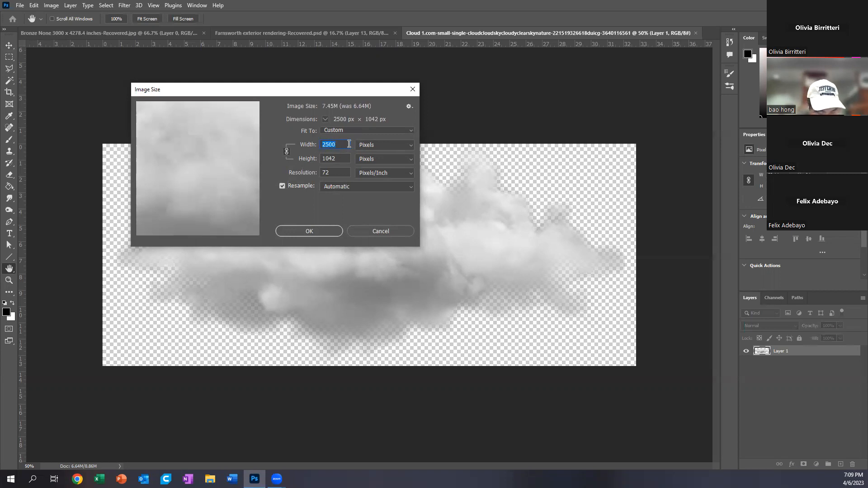
left_click(310, 231)
key("v")
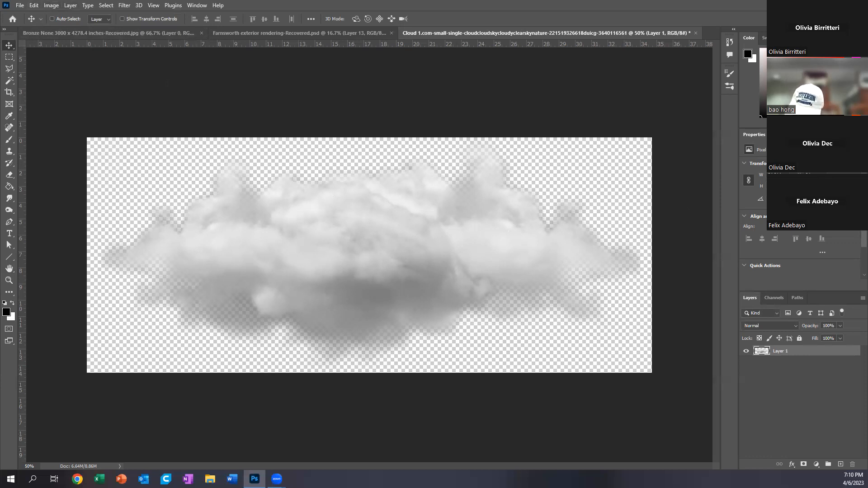
Step: Add a Levels adjustment layer above the cloud with input levels of 110, 0.91 and 228
left_click(781, 134)
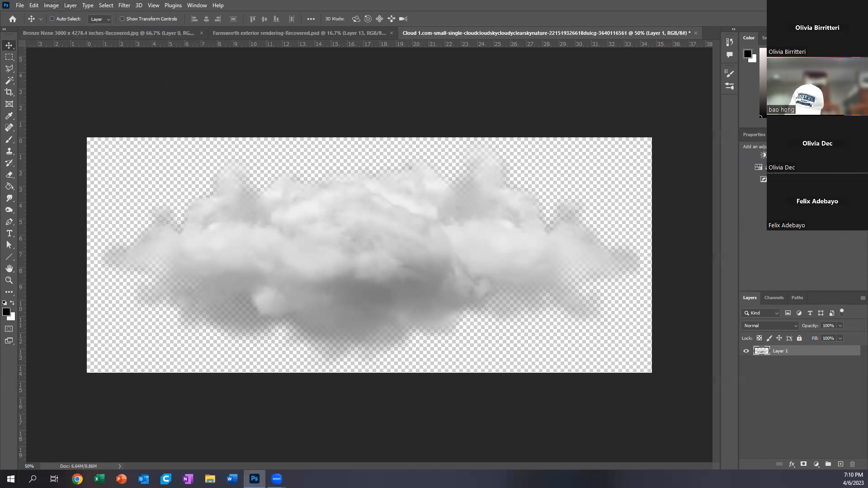
left_click(775, 155)
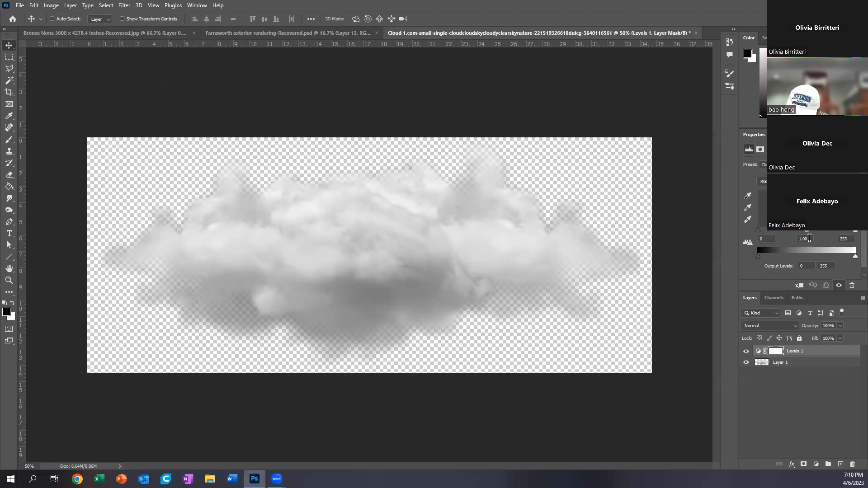
left_click_drag(757, 231, 803, 230)
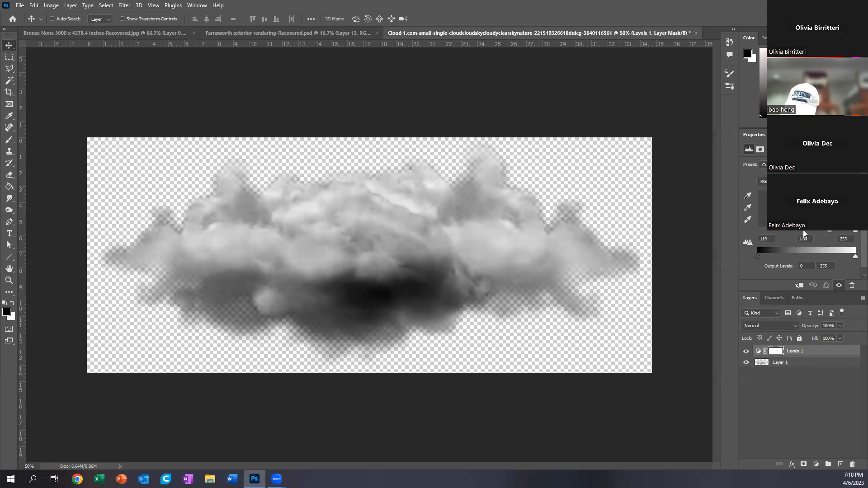
left_click_drag(855, 233, 825, 231)
mouse_move(856, 257)
left_mouse_down()
mouse_move(846, 257)
mouse_move(856, 256)
left_mouse_up()
left_click_drag(805, 231, 801, 232)
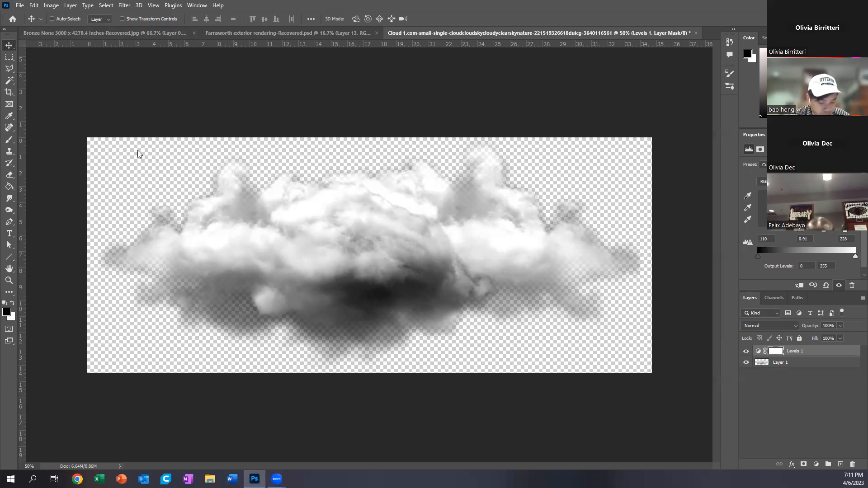
left_click(35, 6)
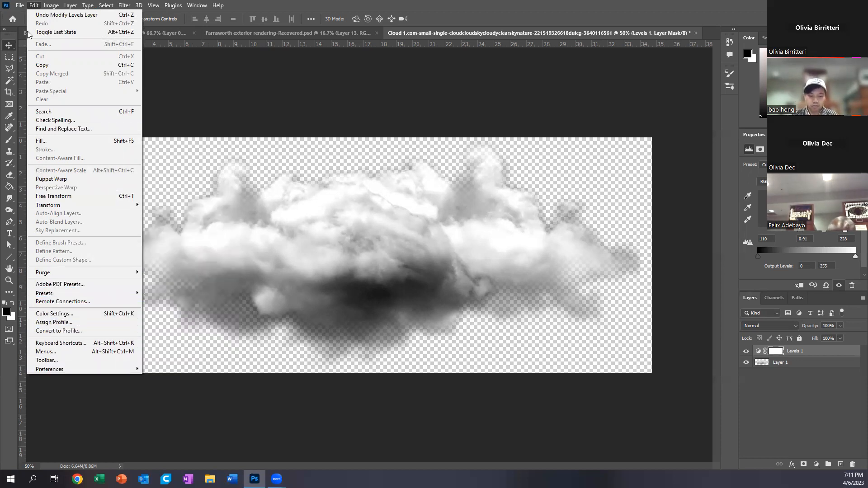
mouse_move(23, 6)
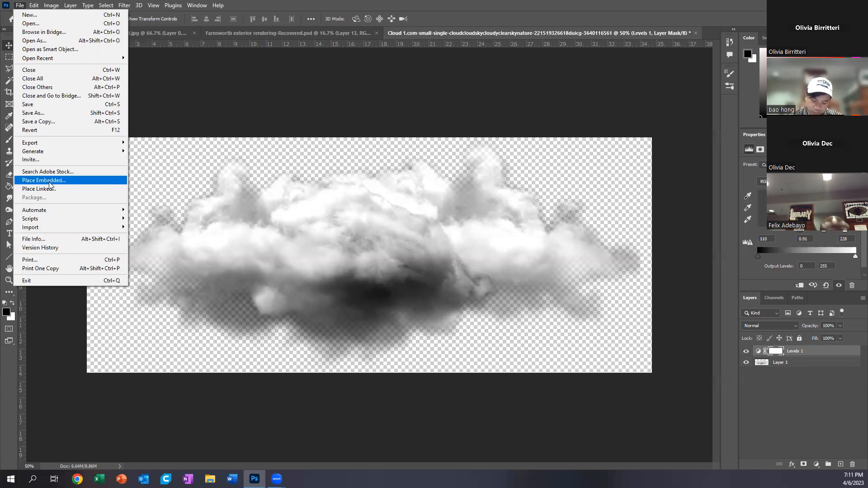
left_click(70, 5)
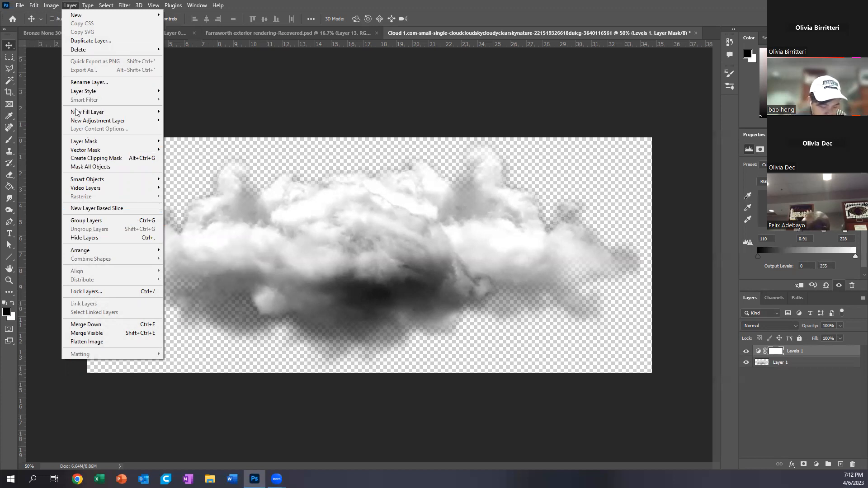
mouse_move(53, 4)
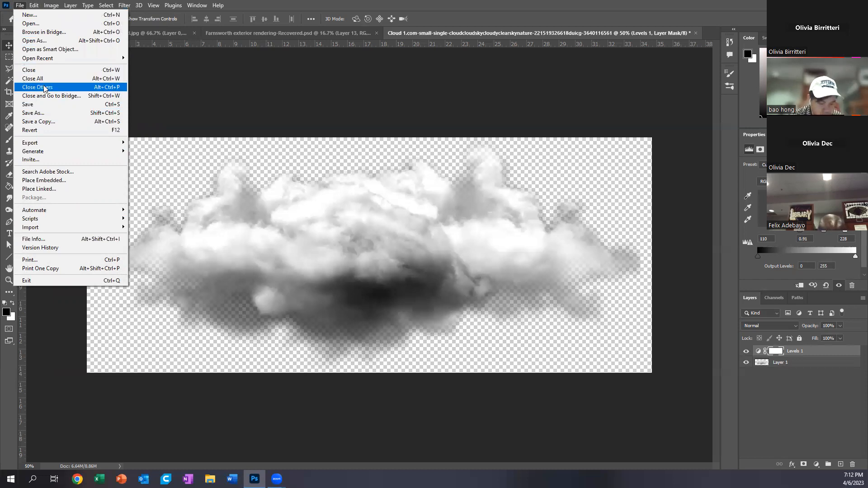
mouse_move(45, 142)
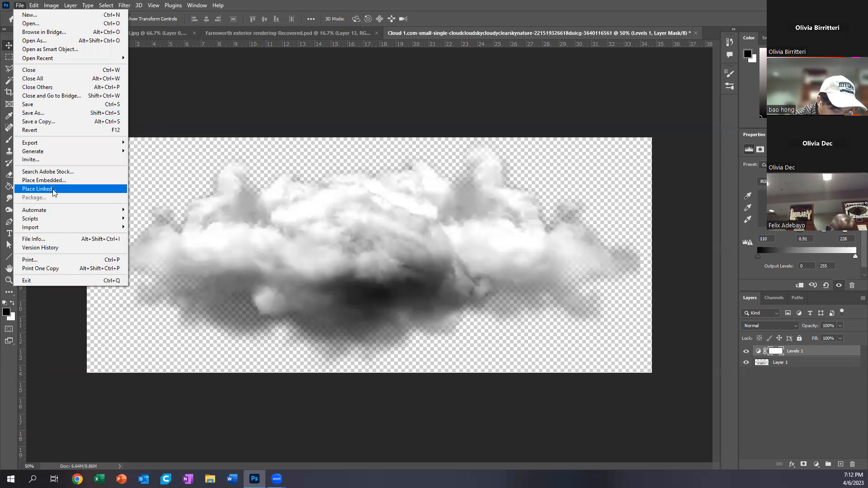
mouse_move(58, 225)
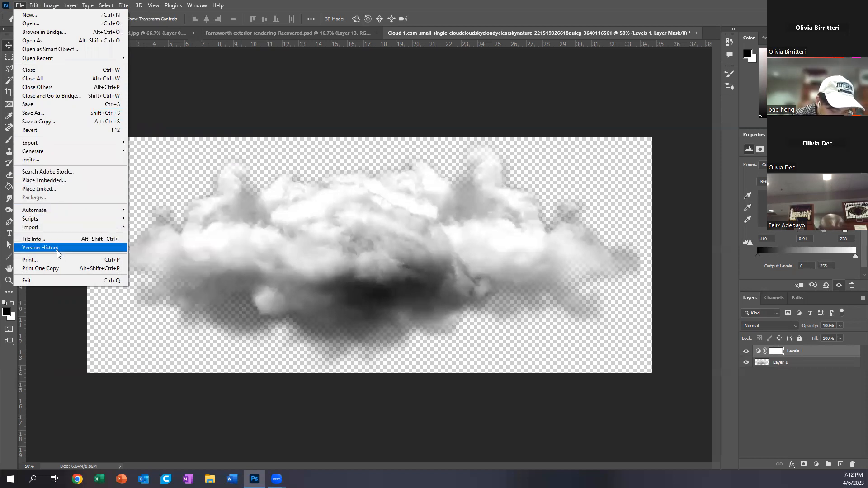
left_click(820, 362)
left_click(798, 365)
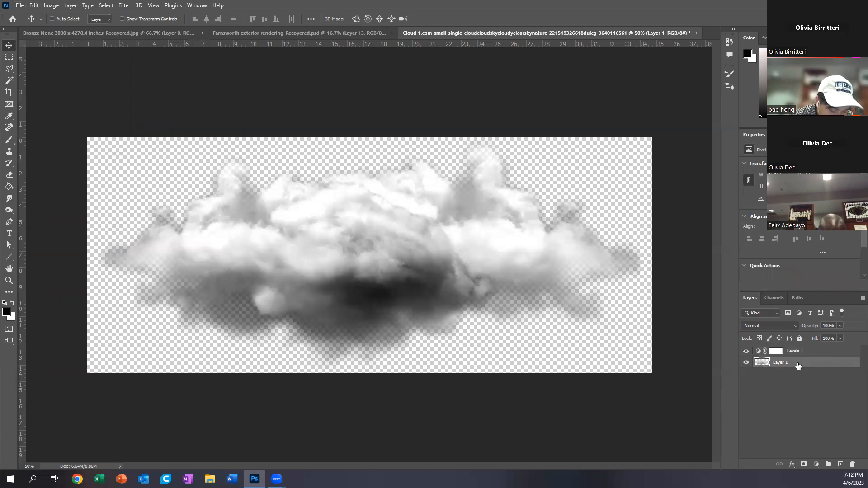
left_click(21, 5)
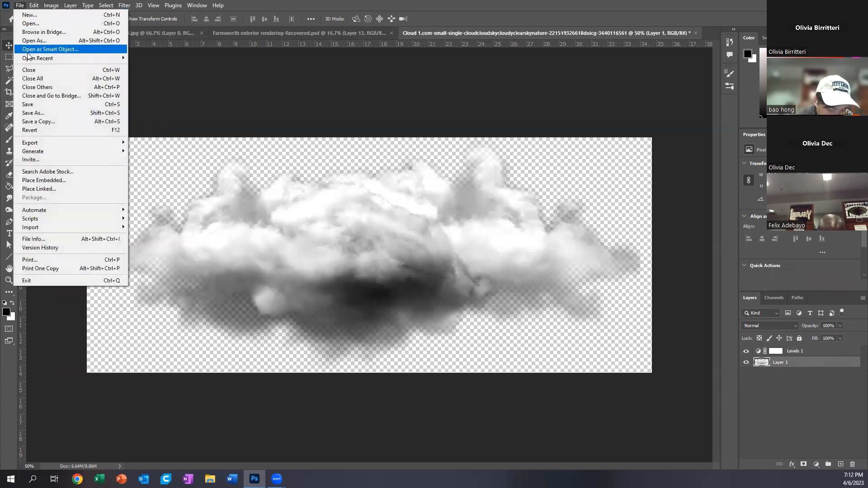
mouse_move(34, 5)
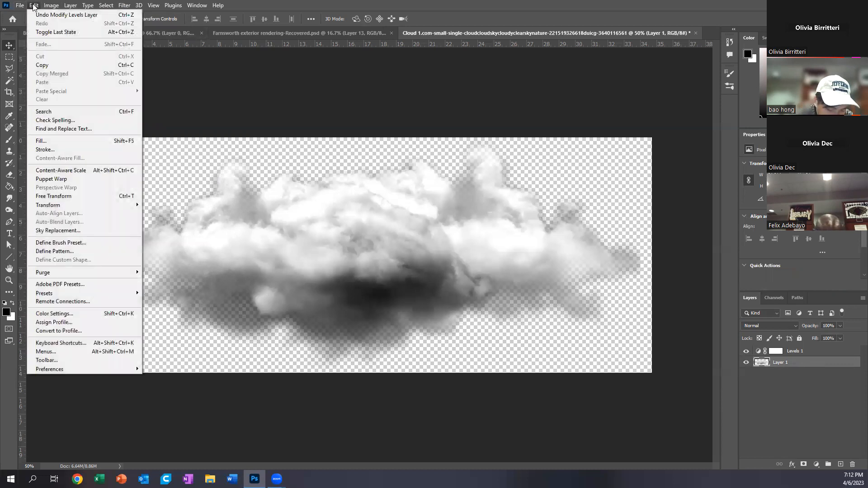
left_click(283, 129)
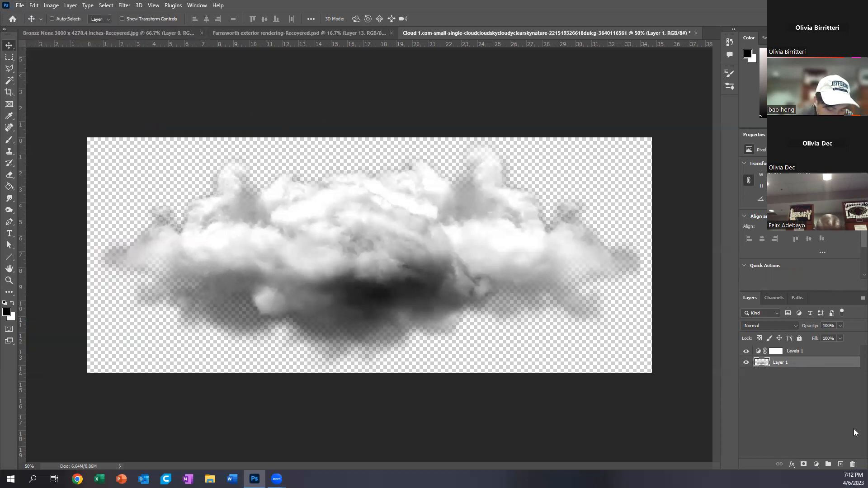
Step: Delete the Levels adjustment layer together with its layer mask
left_click(824, 353)
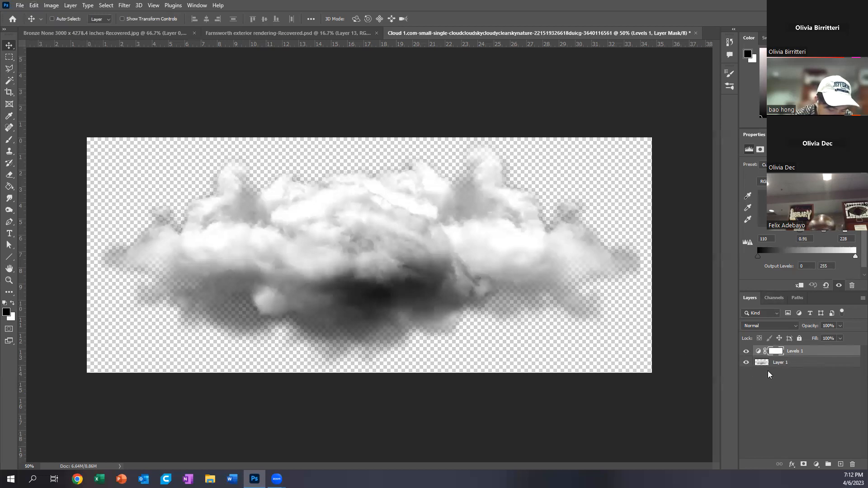
right_click(810, 352)
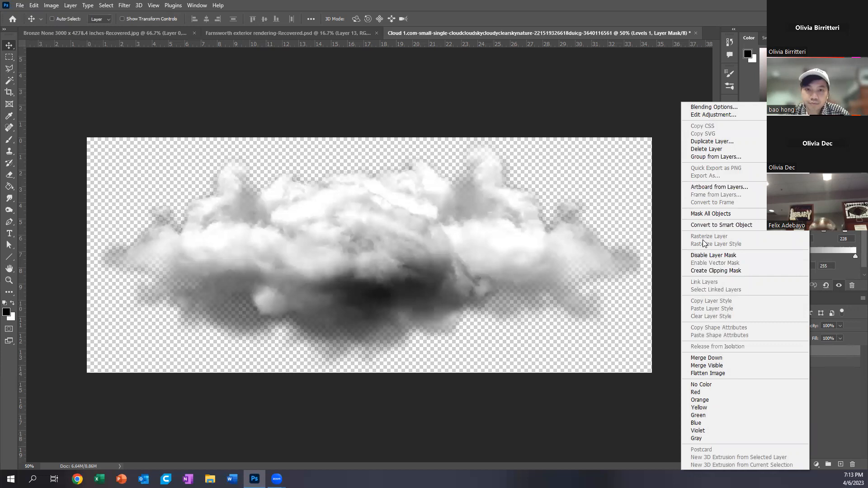
left_click(830, 348)
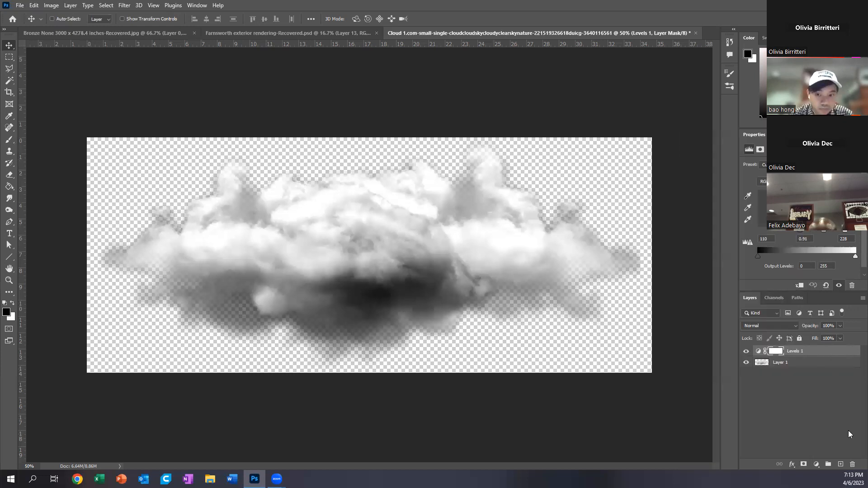
left_click(852, 465)
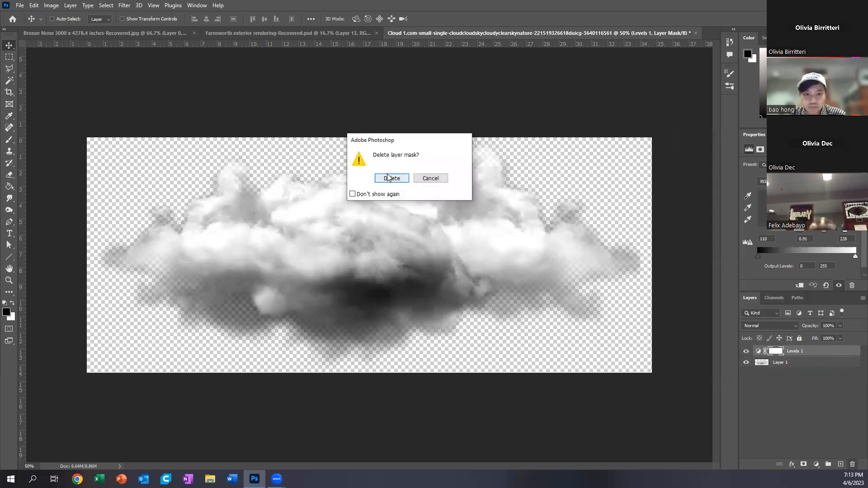
left_click(382, 178)
left_click(852, 465)
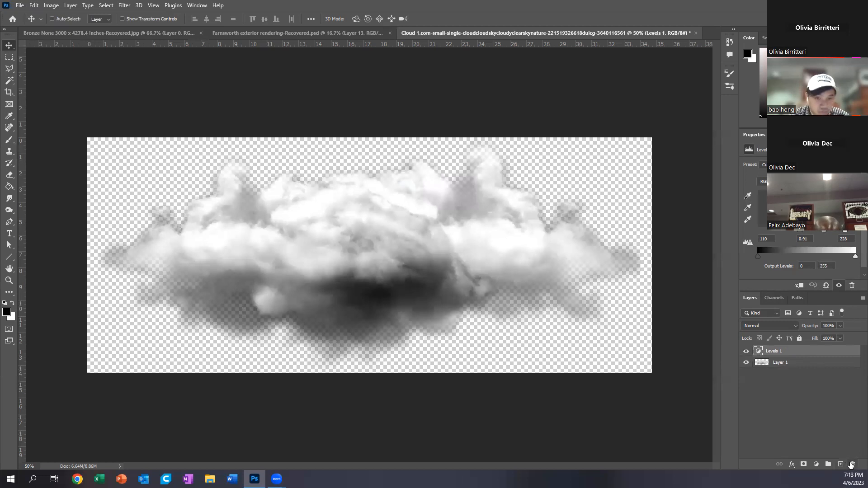
left_click(385, 179)
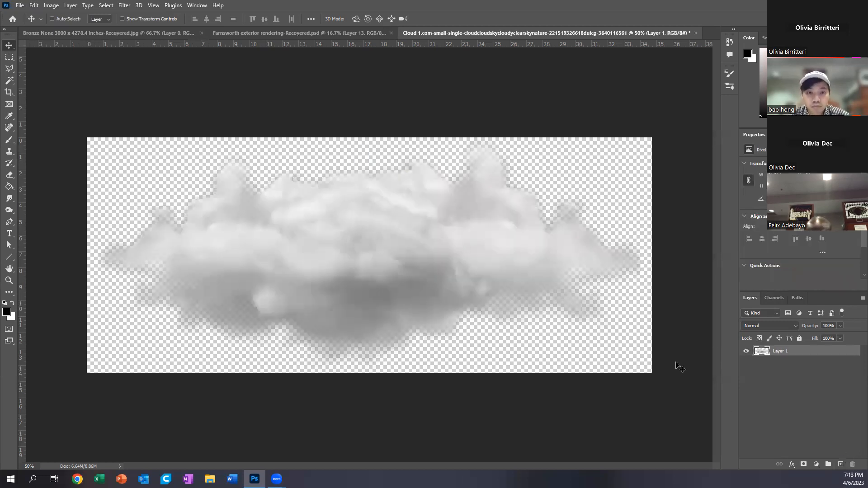
Step: Apply a Levels adjustment directly to the cloud layer with input levels of 78, 0.65 and 228
left_click(52, 5)
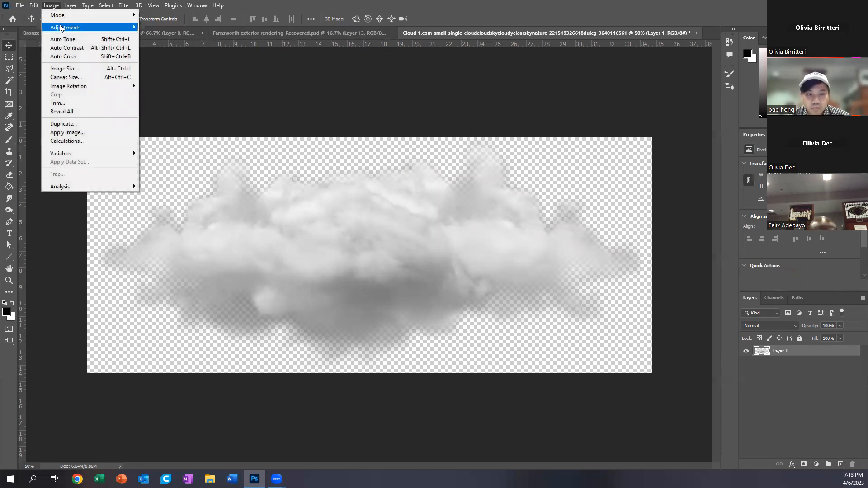
mouse_move(59, 26)
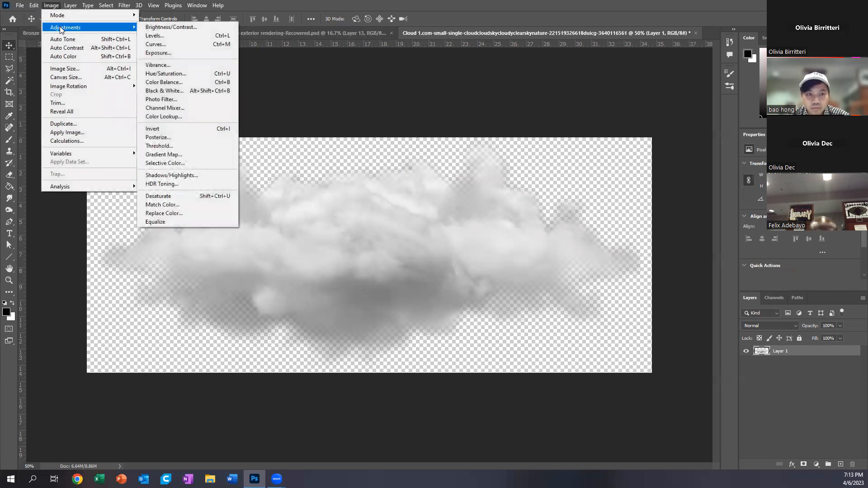
left_click(165, 37)
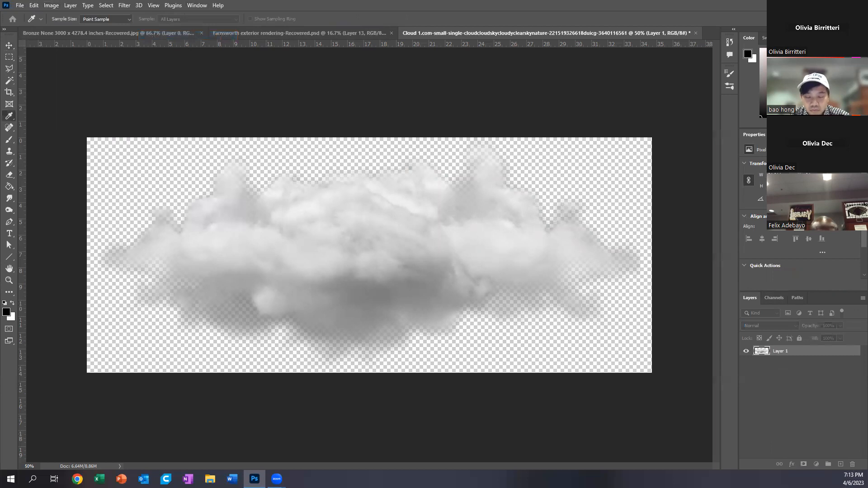
left_click_drag(515, 135, 598, 96)
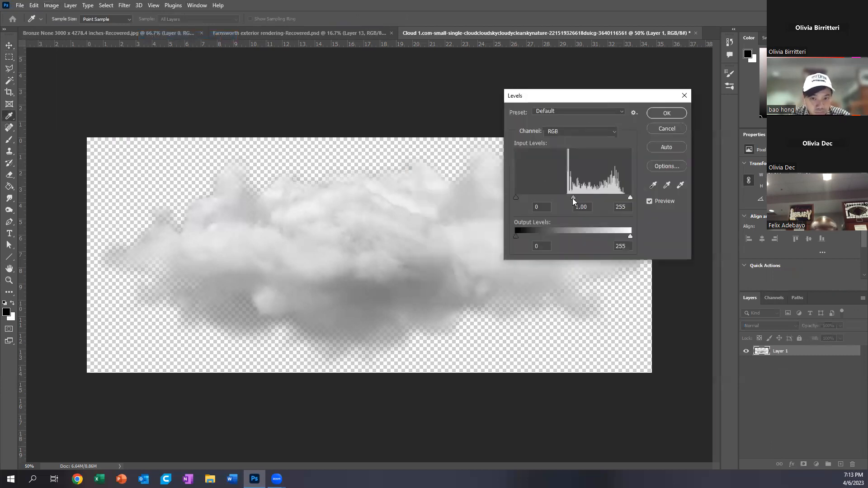
left_click_drag(516, 197, 554, 198)
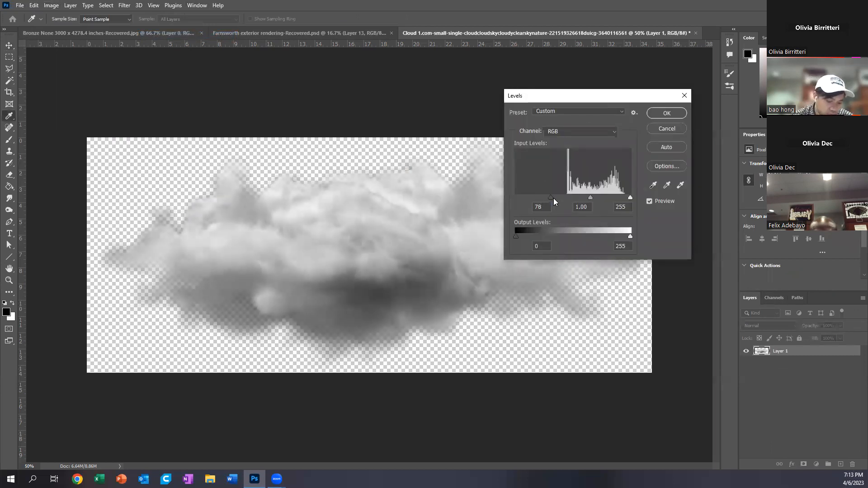
left_click_drag(629, 196, 592, 196)
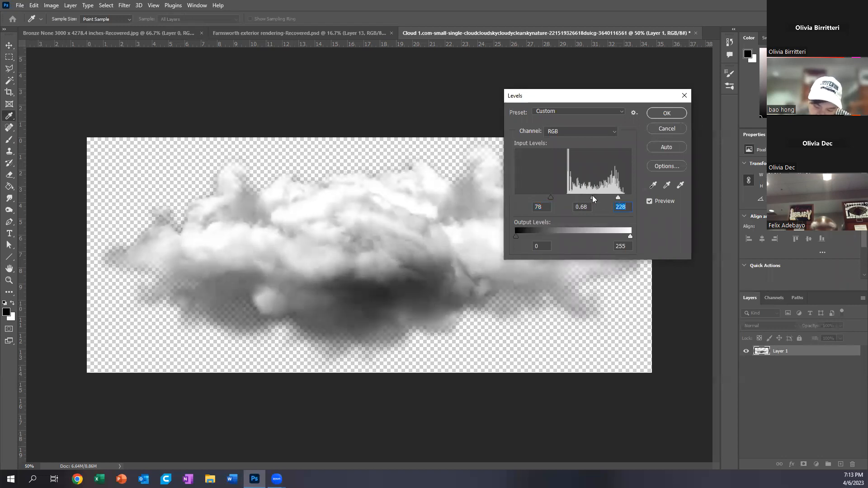
left_click(667, 113)
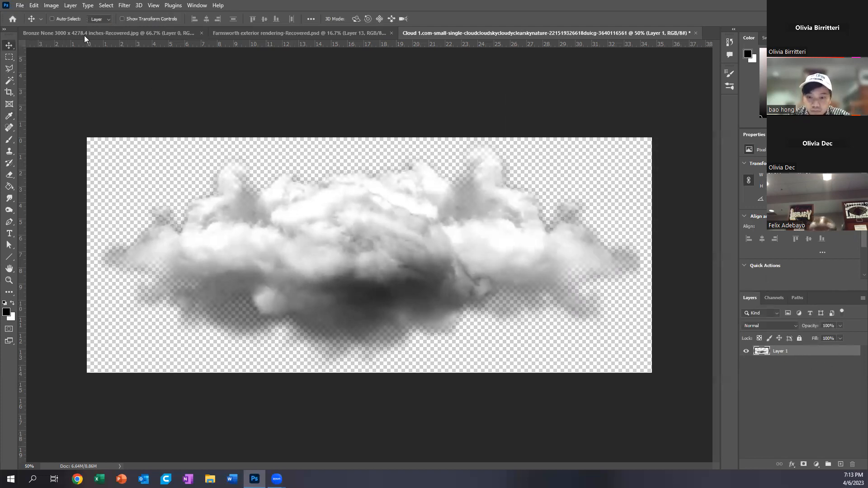
Step: Define the contrast-adjusted cloud image as a brush preset named Cloud
left_click(20, 6)
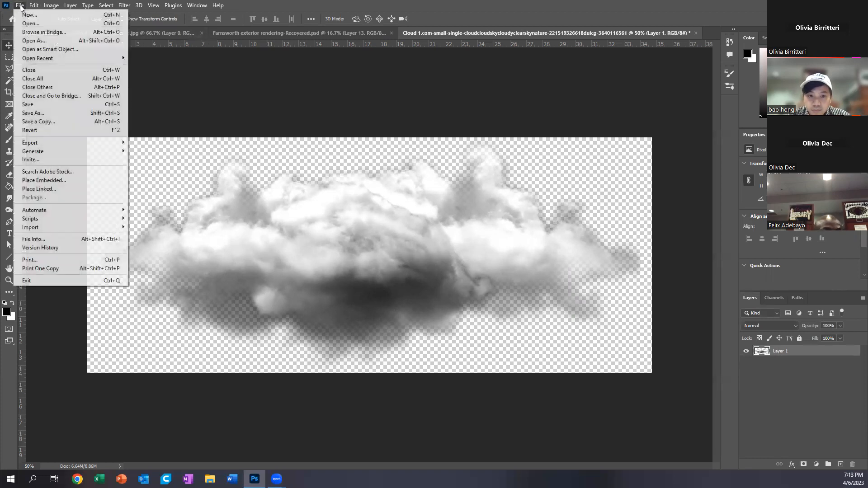
left_click(21, 7)
left_click(35, 5)
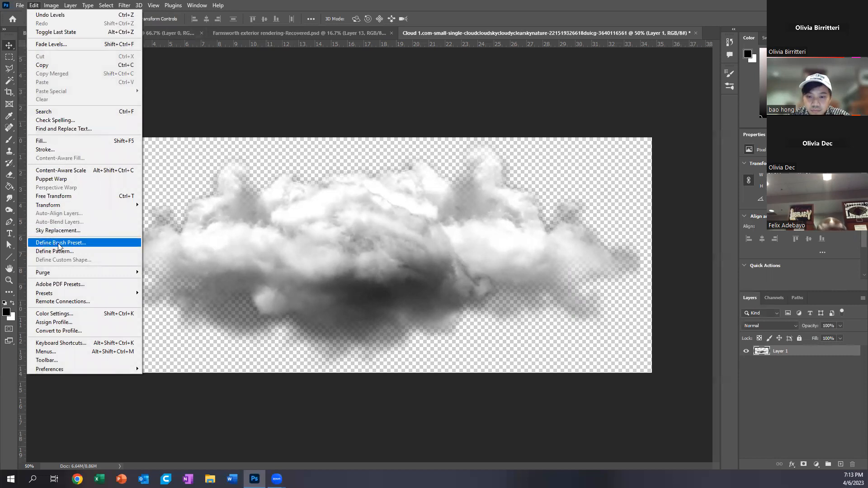
left_click(101, 242)
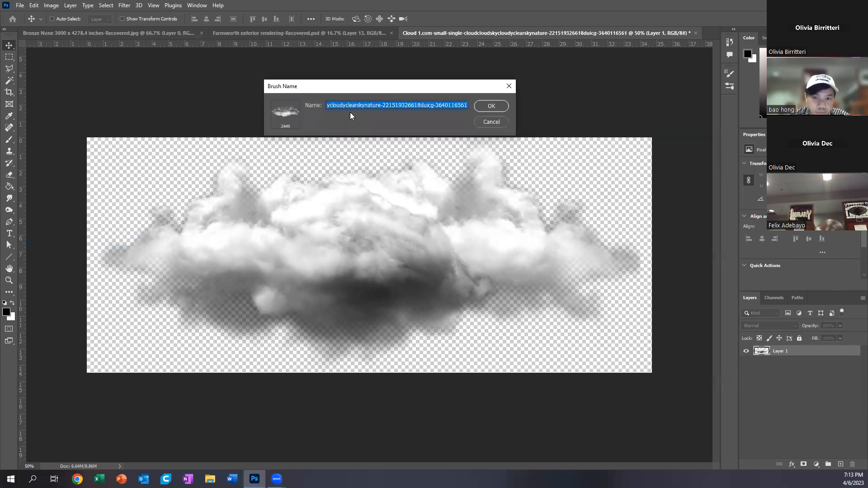
key("BackSpace")
type("Cloud")
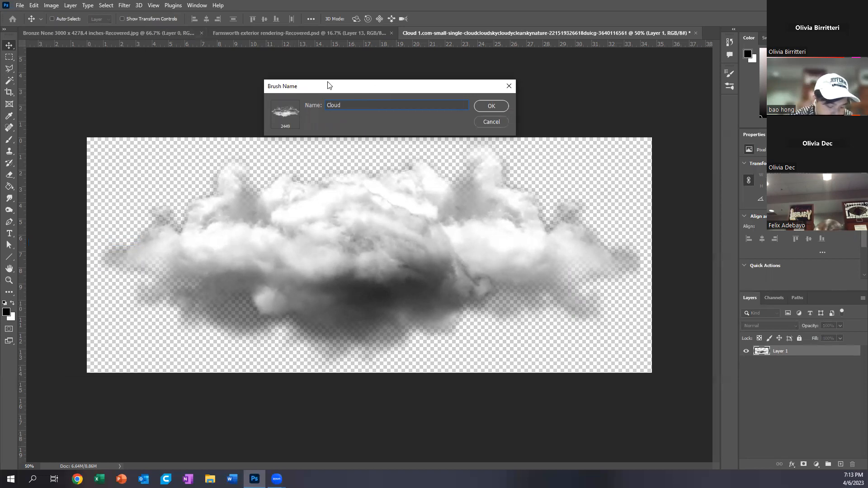
left_click(484, 105)
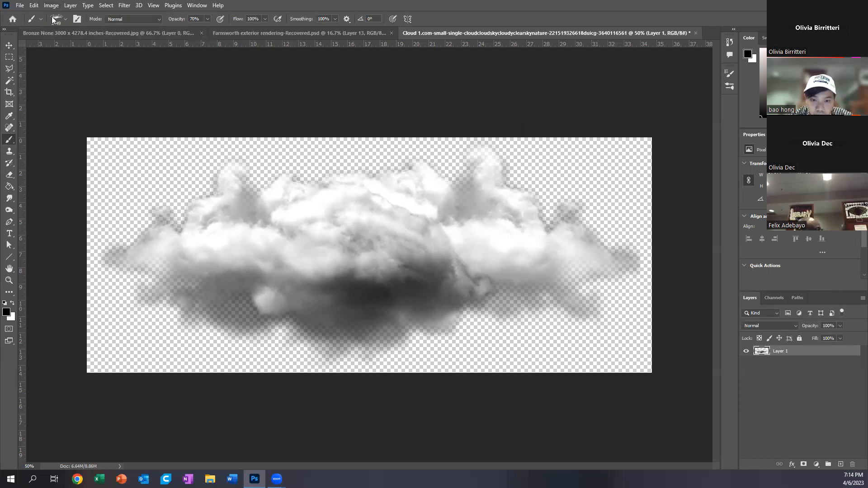
Step: Switch to the Farnsworth exterior rendering and try one white cloud stamp in the sky on Layer 13, then undo it
left_click(234, 32)
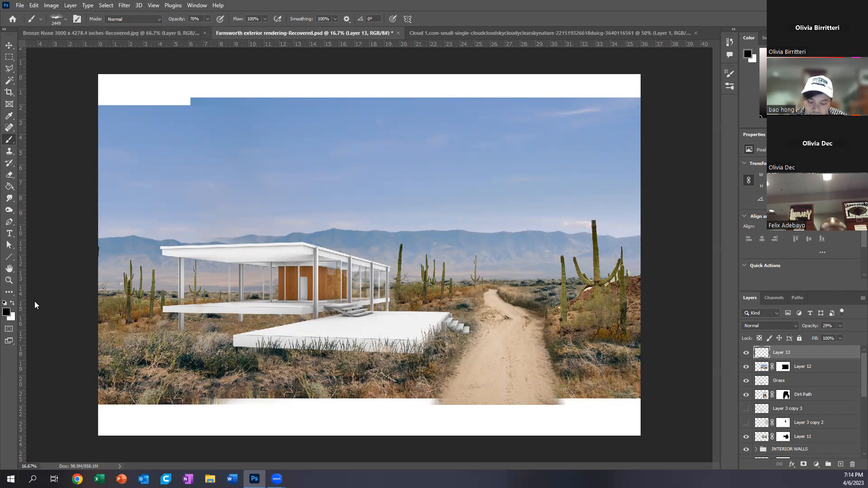
key("x")
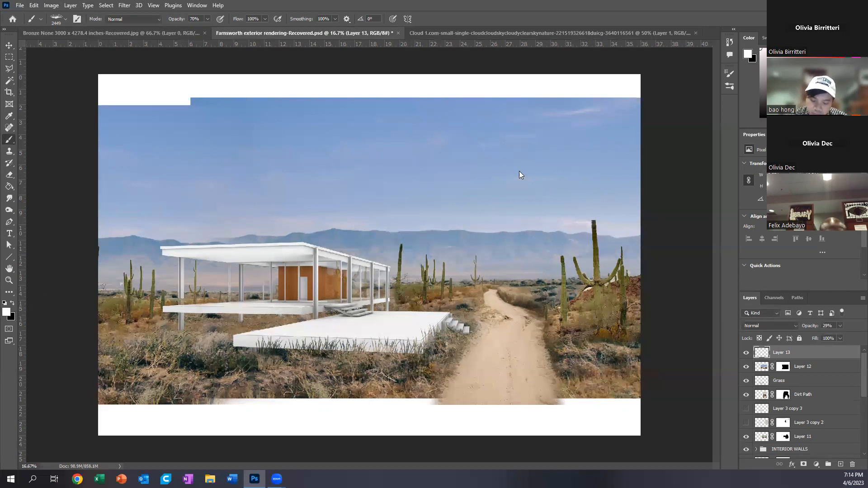
left_click(457, 135)
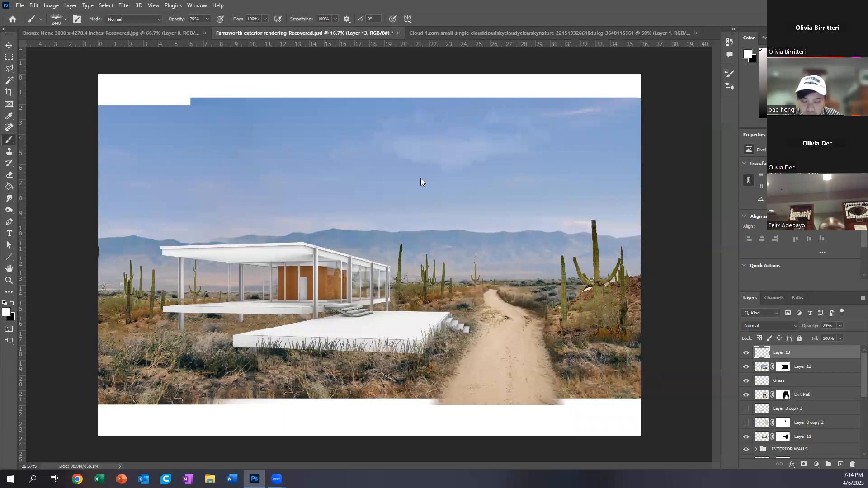
key("ctrl+z")
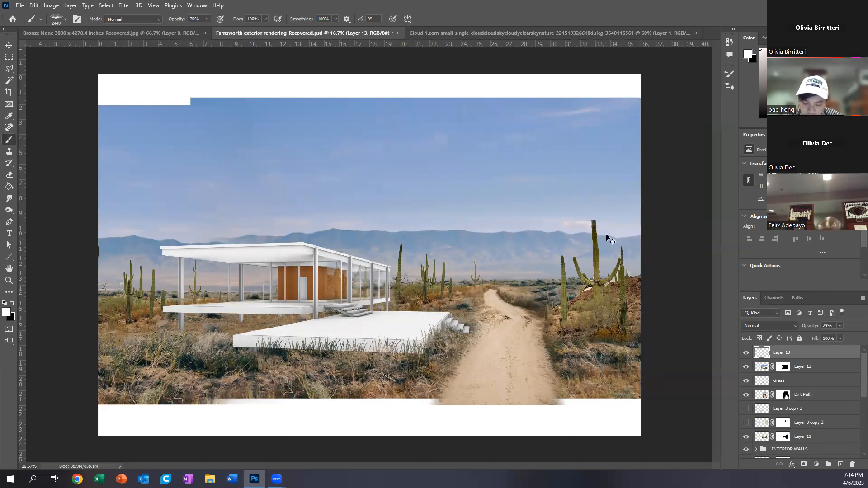
Step: Raise Layer 13's opacity to 71% and stamp four white clouds across the sky
left_click(841, 326)
left_click_drag(834, 335, 849, 337)
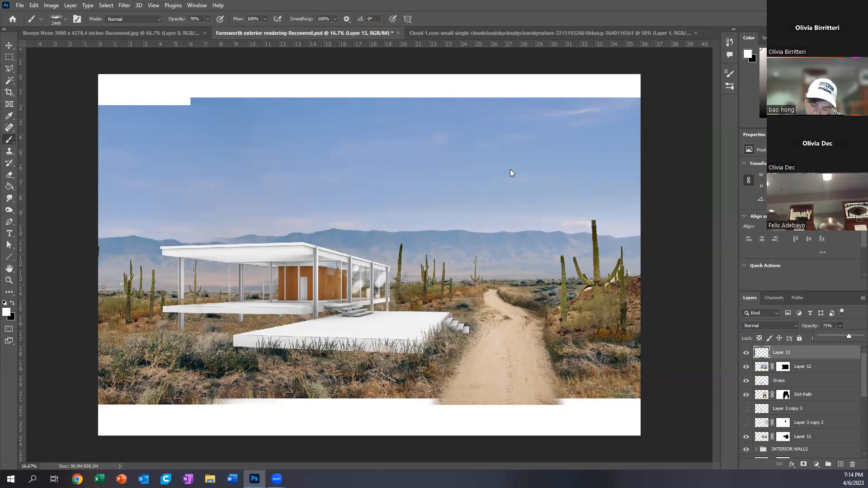
left_click(474, 144)
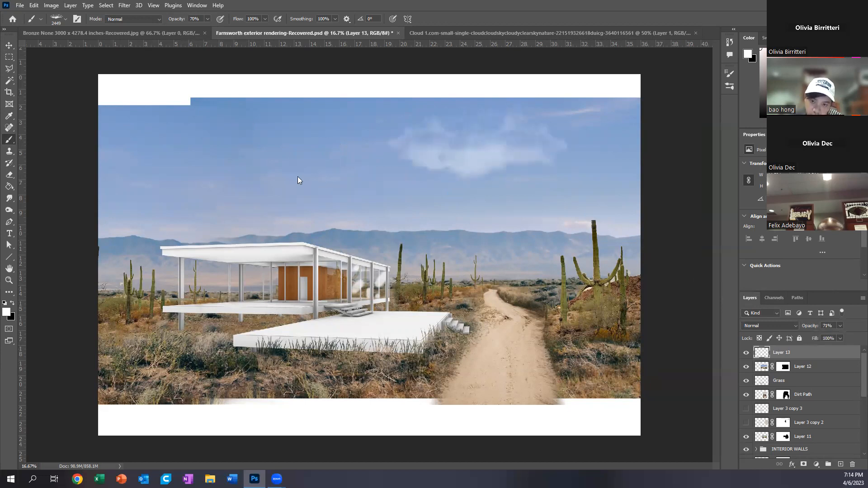
left_click(318, 125)
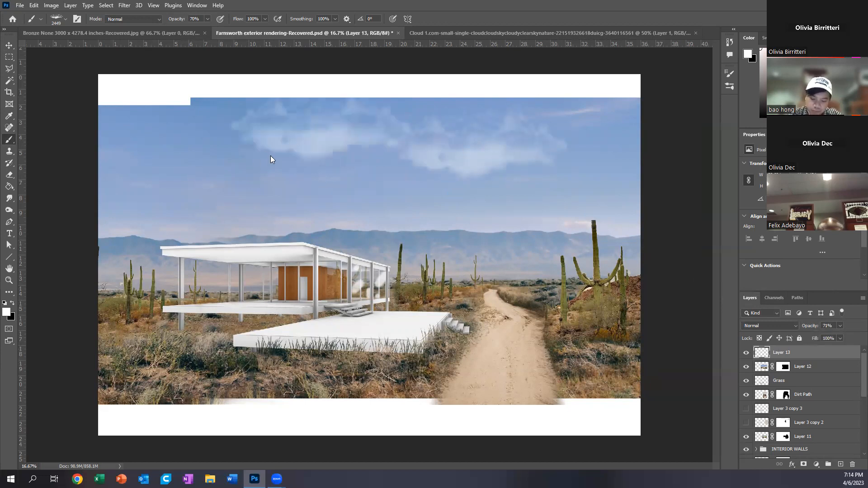
left_click(214, 143)
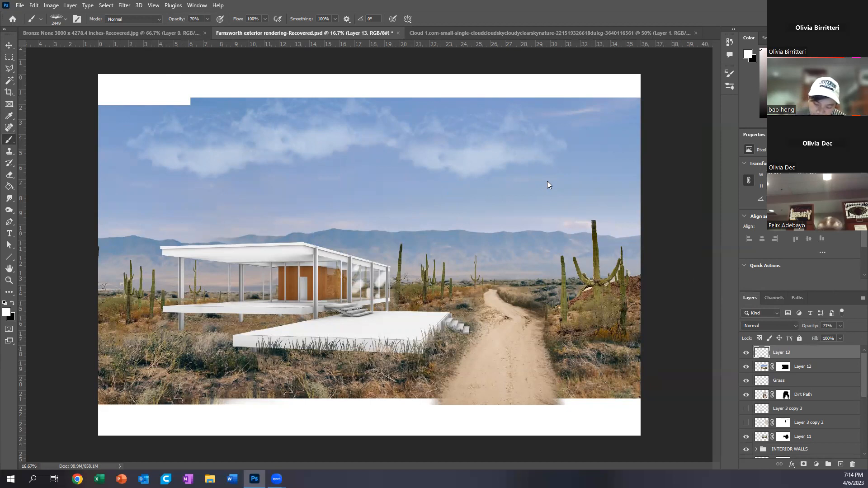
left_click(327, 196)
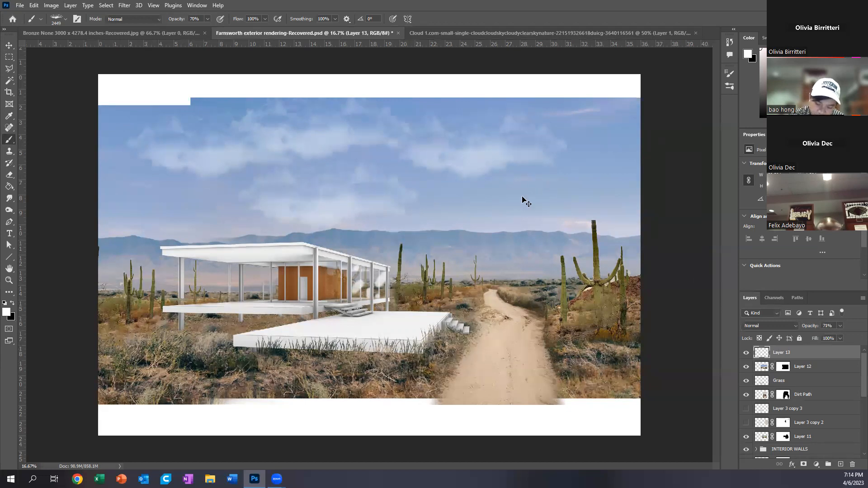
Step: Undo the four cloud stamps in the sky
key("ctrl+z")
key("ctrl+z")
key("ctrl+z")
key("ctrl+z")
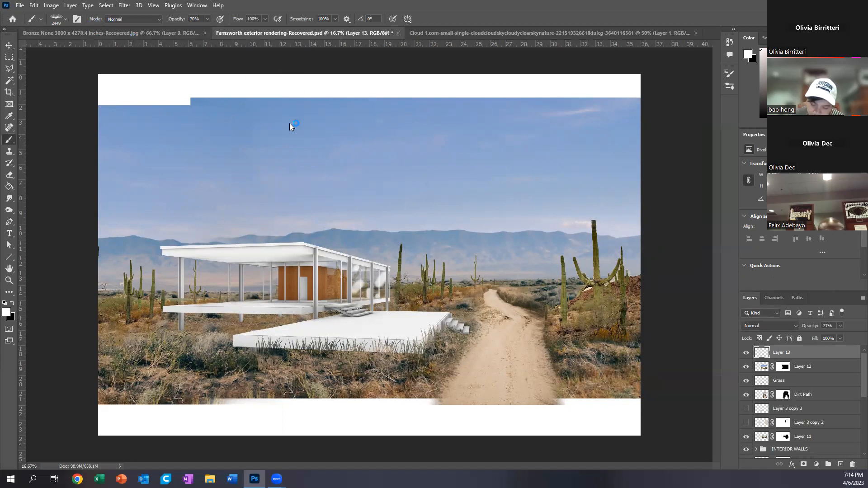
Step: Reduce the cloud brush to 1500 px and try single stamps and long continuous strokes across the sky
key("bracketleft")
key("bracketleft")
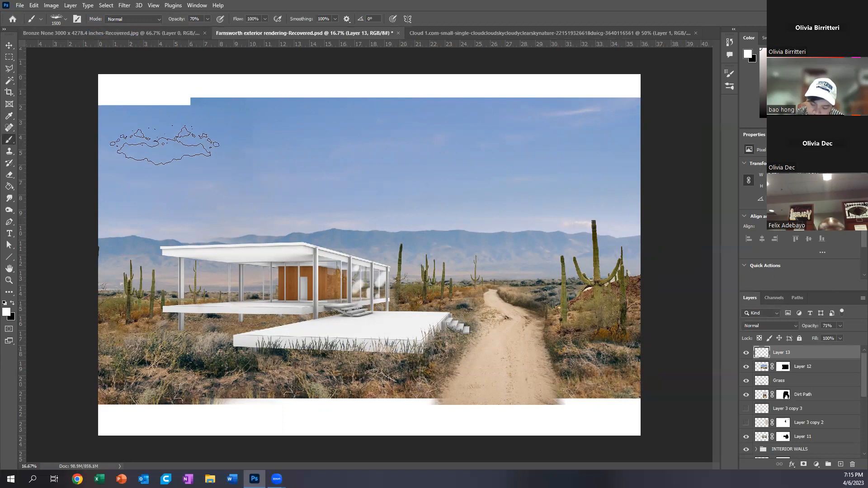
left_click(165, 143)
left_click(195, 188)
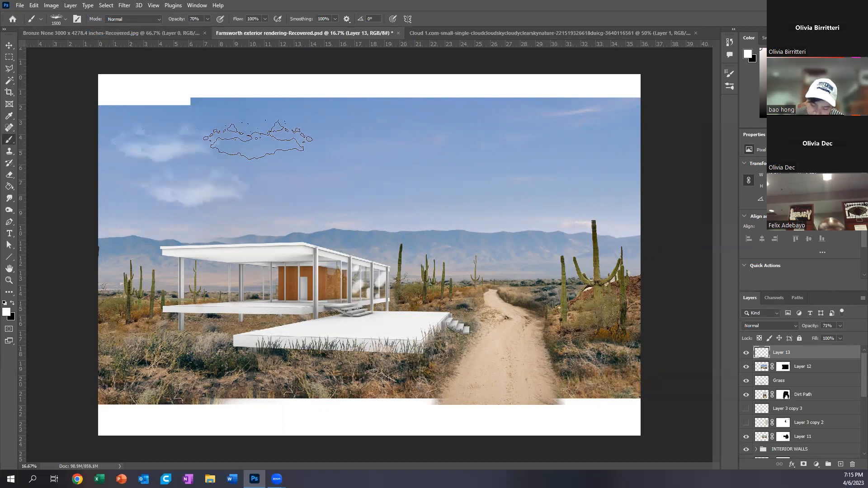
left_click(266, 138)
left_click_drag(368, 126, 564, 155)
left_click_drag(338, 172, 560, 184)
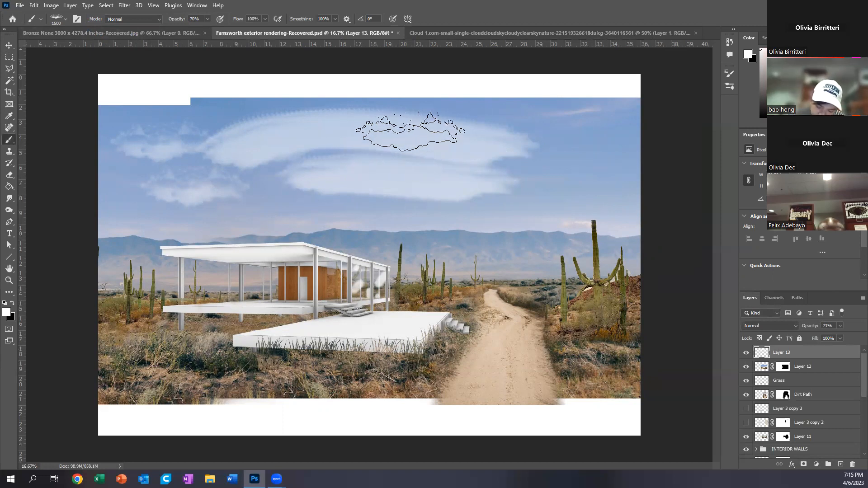
Step: Undo all the cloud stamps and strokes made with the 1500 px brush
key("ctrl+z")
key("ctrl+z")
key("ctrl+z")
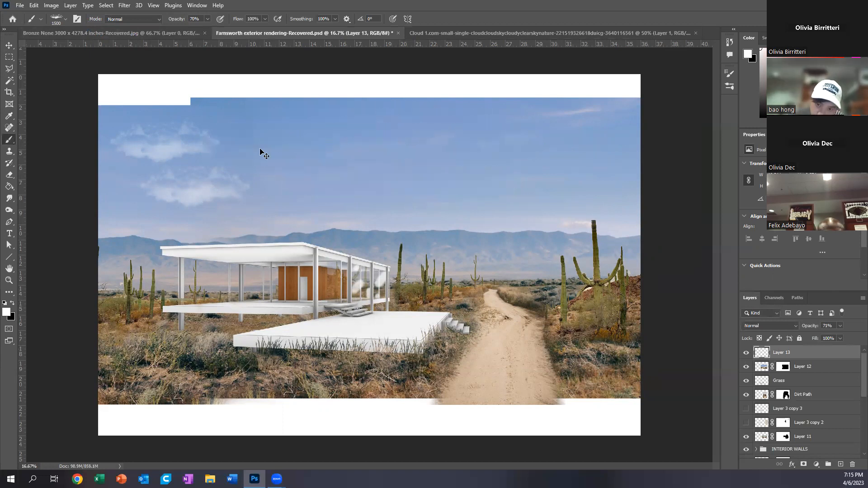
key("ctrl+z")
key("ctrl+z")
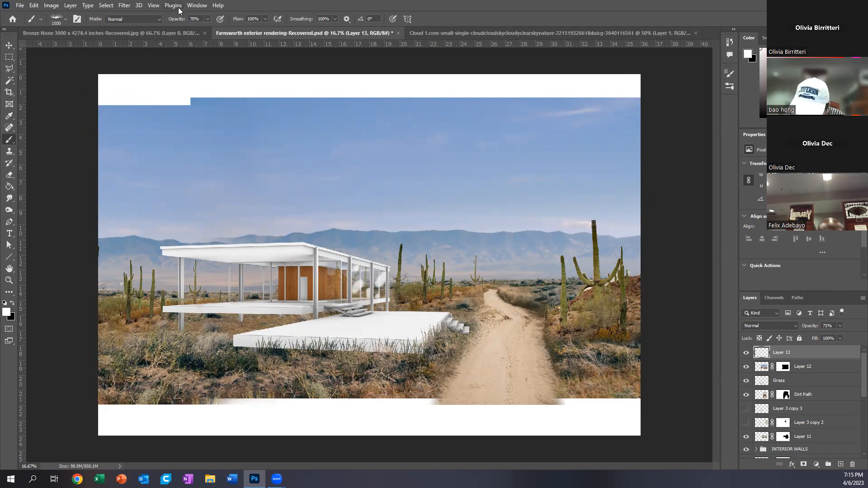
Step: Open the brush settings and increase the cloud brush's spacing to 288%
left_click(196, 6)
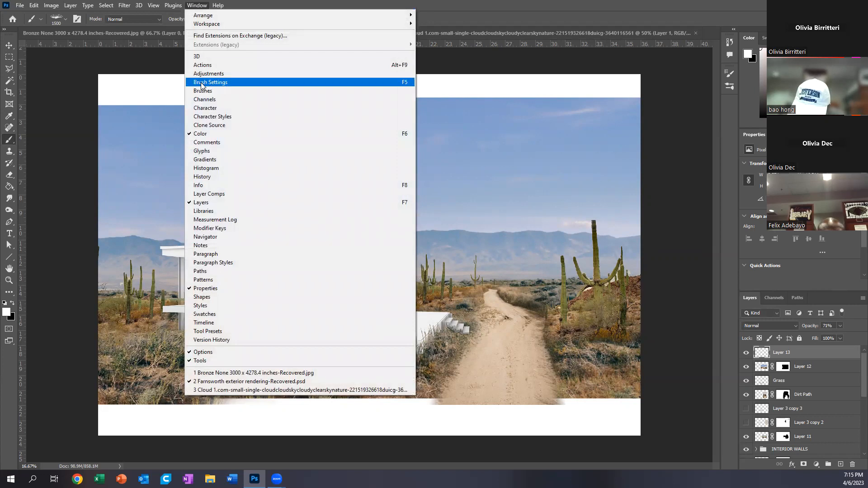
left_click(239, 82)
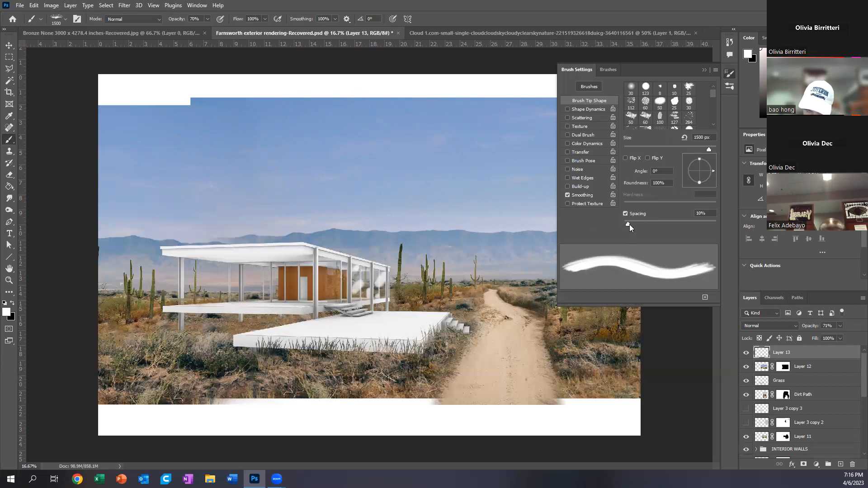
mouse_move(627, 224)
left_mouse_down()
mouse_move(704, 222)
mouse_move(696, 224)
left_mouse_up()
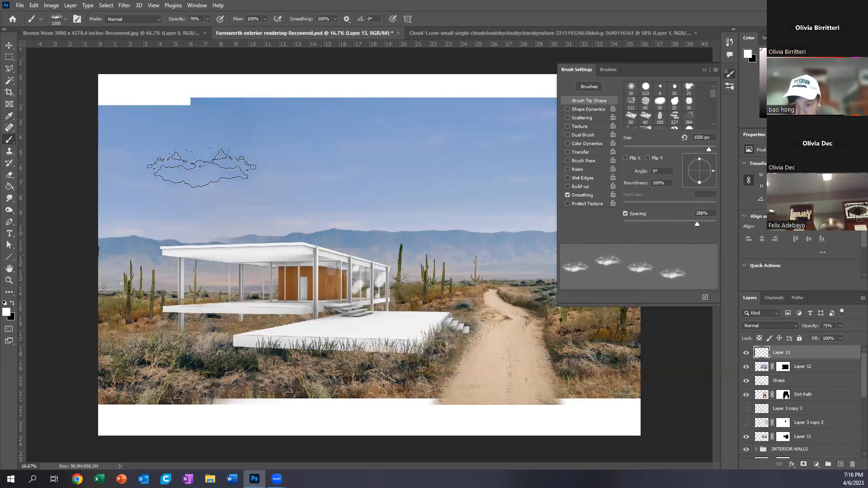
Step: Test the widely spaced brush with four separate cloud stamps in the sky and undo them
left_click(186, 176)
left_click(322, 150)
left_click(427, 210)
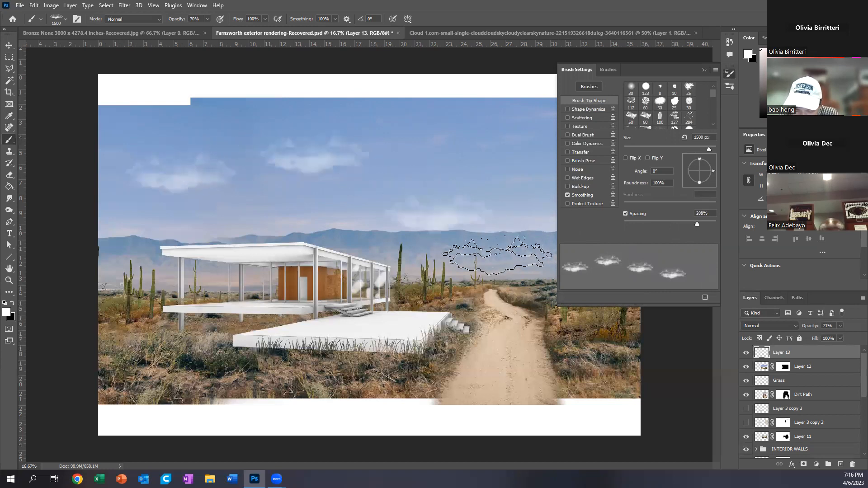
left_click(322, 211)
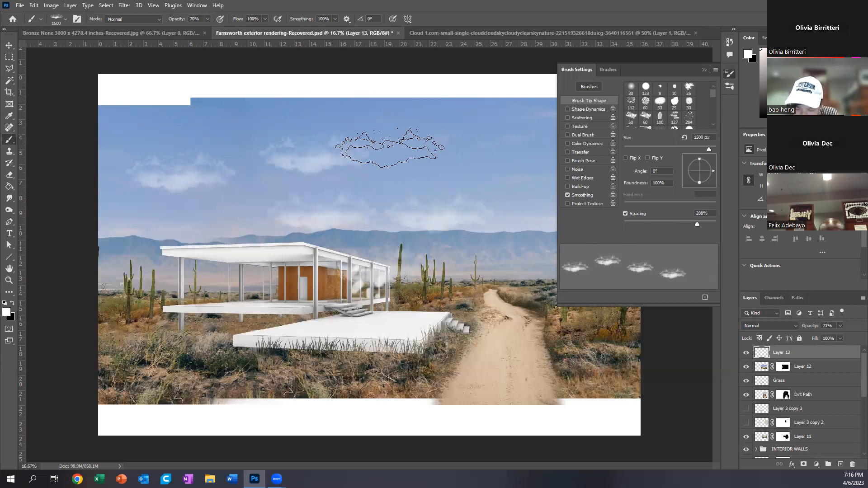
key("ctrl+z")
key("ctrl+z")
key("ctrl+z")
key("ctrl+z")
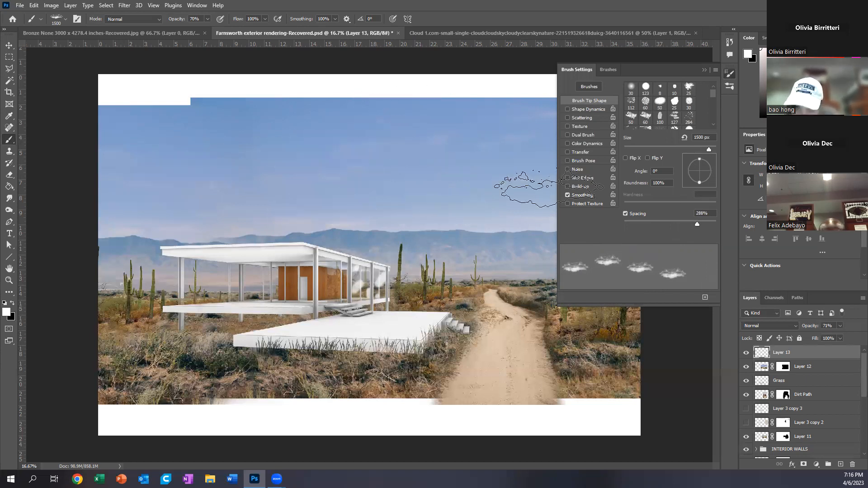
Step: Enable Scattering for the cloud brush and set Scatter to 235%
left_click(581, 117)
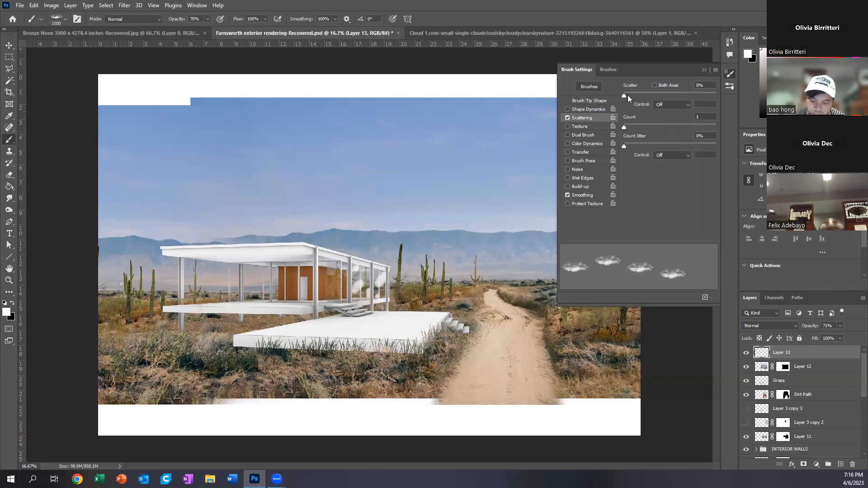
mouse_move(626, 94)
left_mouse_down()
mouse_move(658, 93)
mouse_move(612, 93)
mouse_move(662, 90)
mouse_move(638, 89)
left_mouse_up()
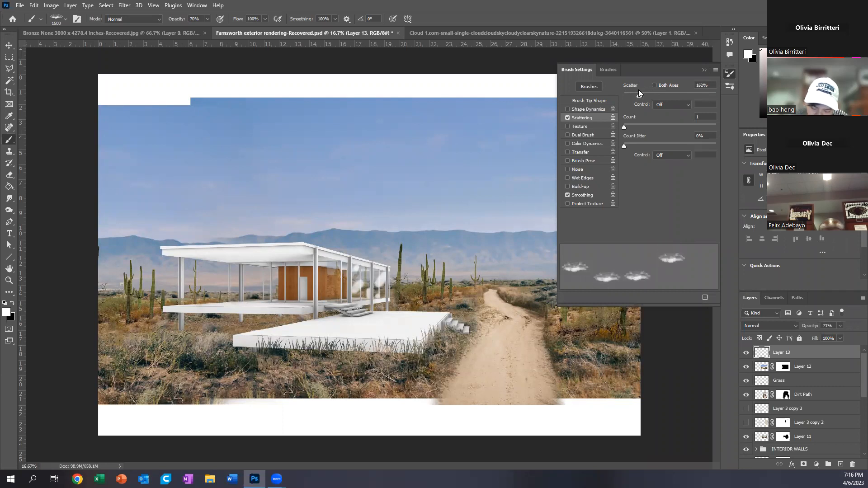
left_click_drag(639, 93, 646, 94)
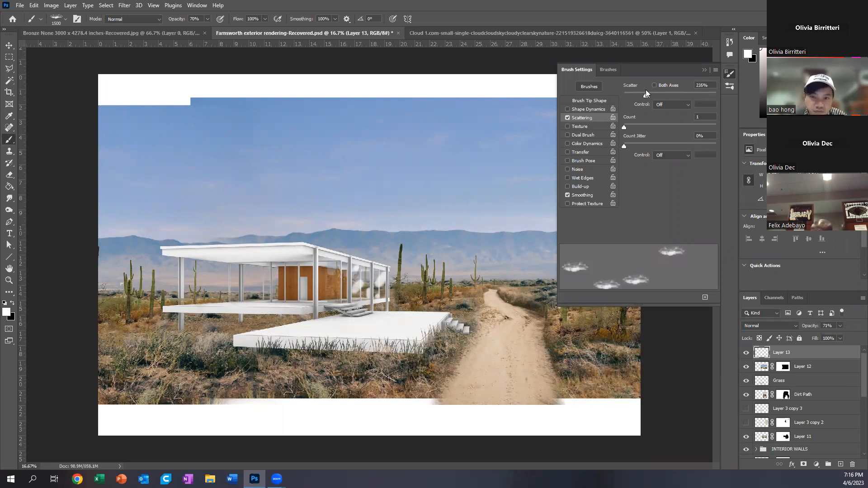
Step: Reduce the brush to 300 px and try scattered small clouds across the sky, undoing the result
key("bracketleft")
key("bracketleft")
key("bracketleft")
key("bracketleft")
key("bracketleft")
key("bracketleft")
key("bracketleft")
key("bracketleft")
key("bracketleft")
key("bracketleft")
key("bracketleft")
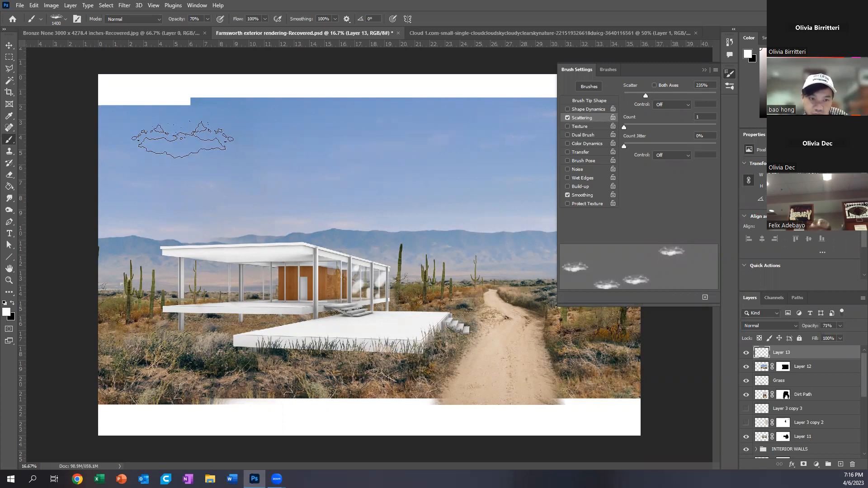
mouse_move(155, 132)
left_mouse_down()
mouse_move(197, 163)
mouse_move(269, 164)
mouse_move(331, 126)
mouse_move(391, 143)
mouse_move(407, 169)
mouse_move(372, 218)
mouse_move(280, 230)
mouse_move(202, 257)
mouse_move(251, 284)
mouse_move(406, 232)
mouse_move(441, 161)
mouse_move(463, 141)
mouse_move(506, 139)
mouse_move(530, 158)
mouse_move(533, 182)
mouse_move(477, 204)
mouse_move(491, 176)
mouse_move(343, 197)
left_mouse_up()
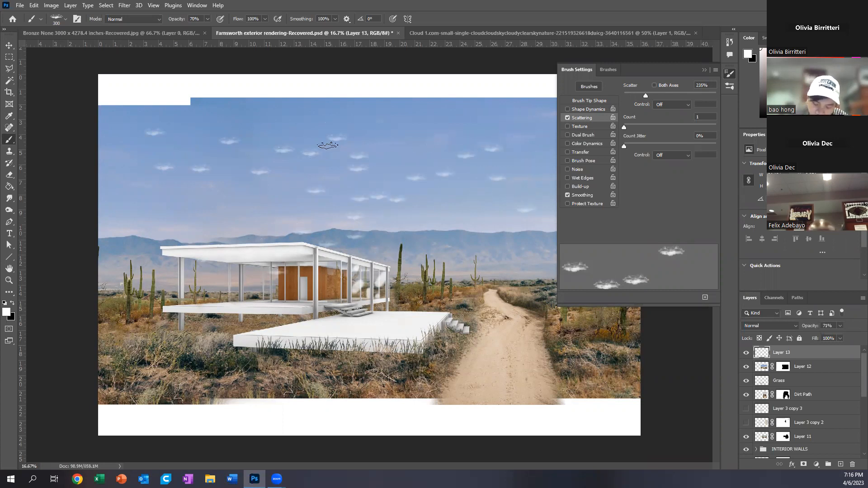
key("ctrl+z")
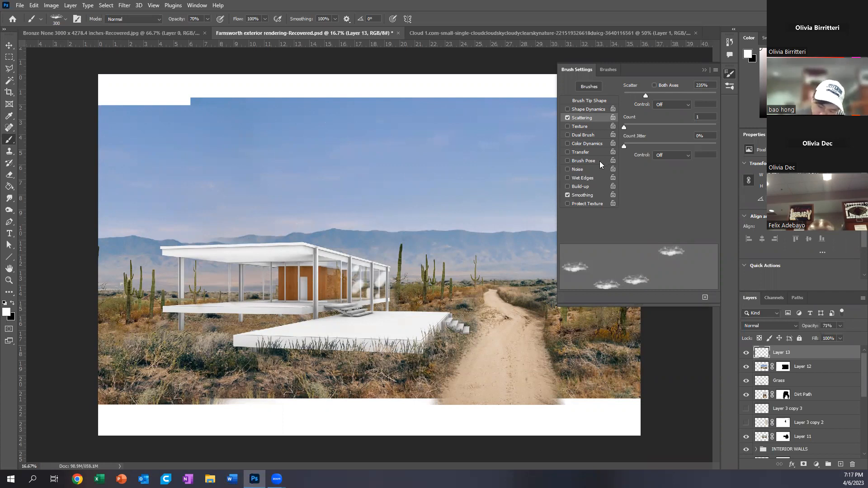
Step: Toggle Shape Dynamics on and off for the cloud brush, and enable Color Dynamics, Dual Brush and Texture
left_click(580, 110)
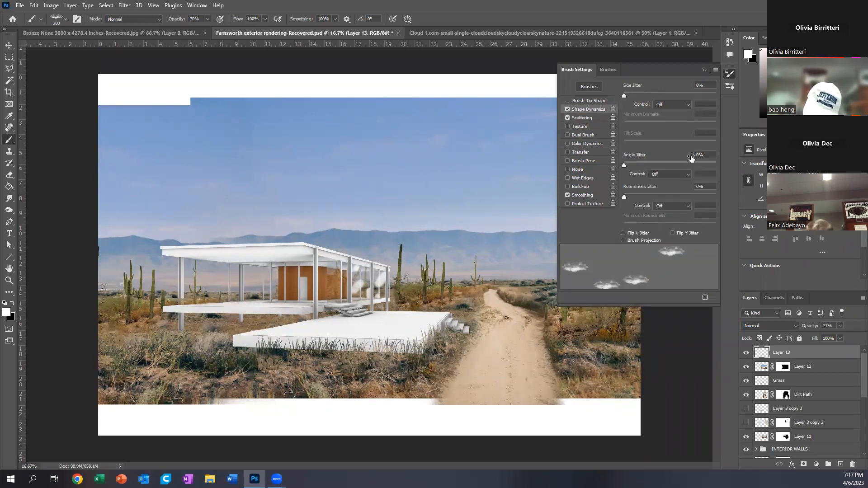
left_click(568, 110)
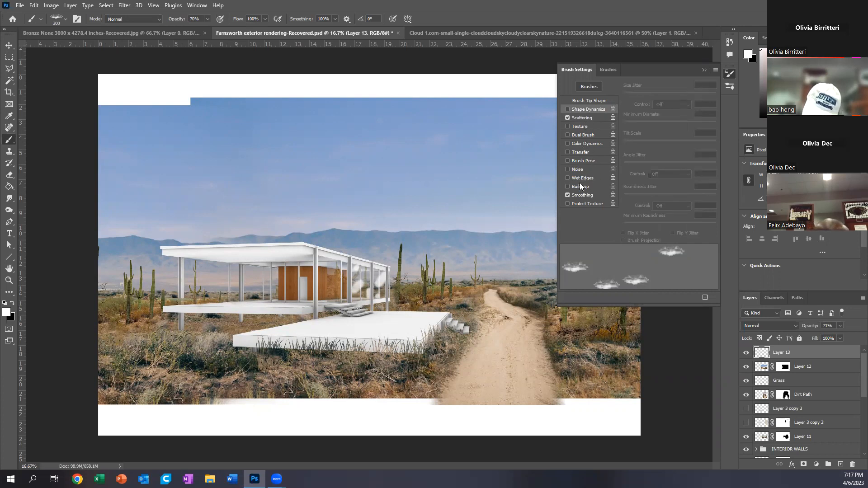
left_click(578, 143)
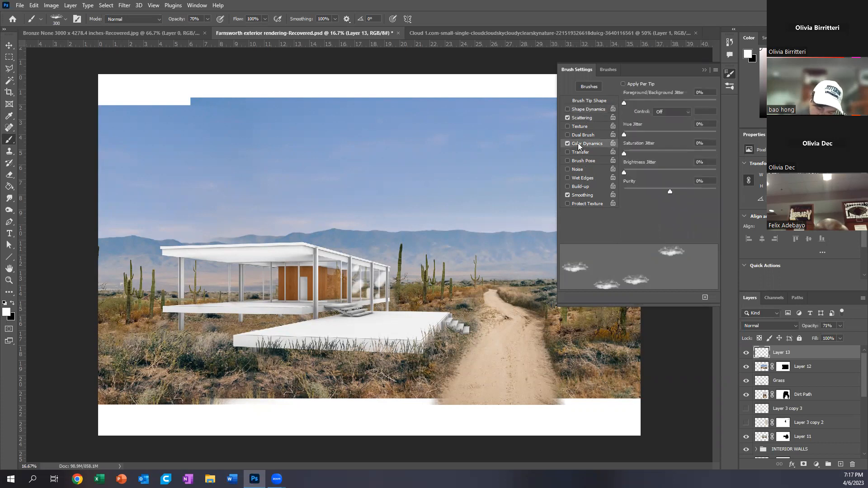
left_click(582, 135)
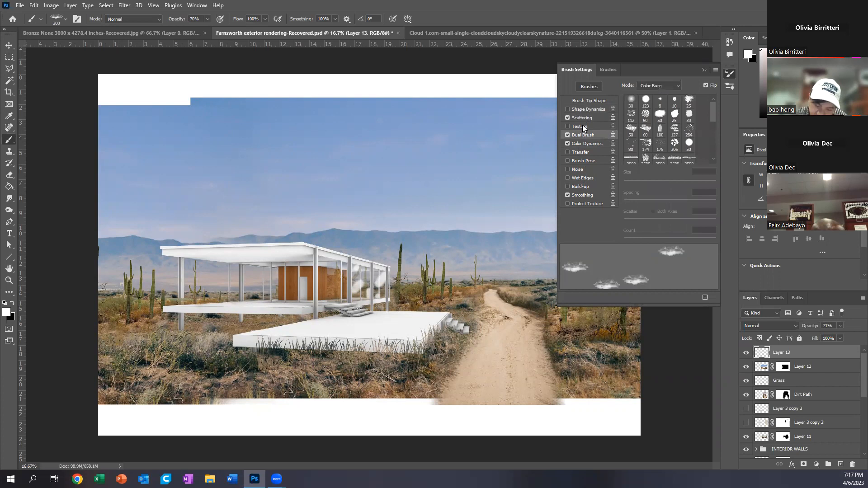
left_click(582, 126)
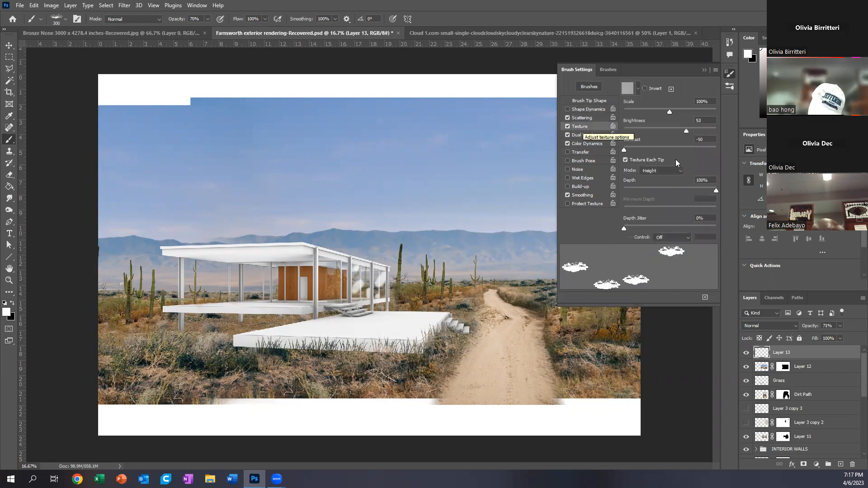
mouse_move(625, 224)
left_mouse_down()
mouse_move(681, 223)
mouse_move(639, 224)
left_mouse_up()
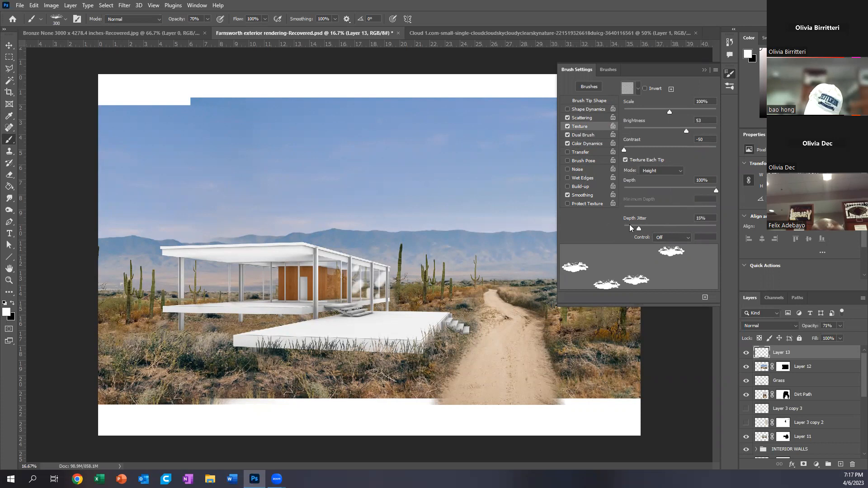
Step: Enable Shape Dynamics for the cloud brush and disable Dual Brush and Color Dynamics
left_click(582, 111)
left_click(581, 135)
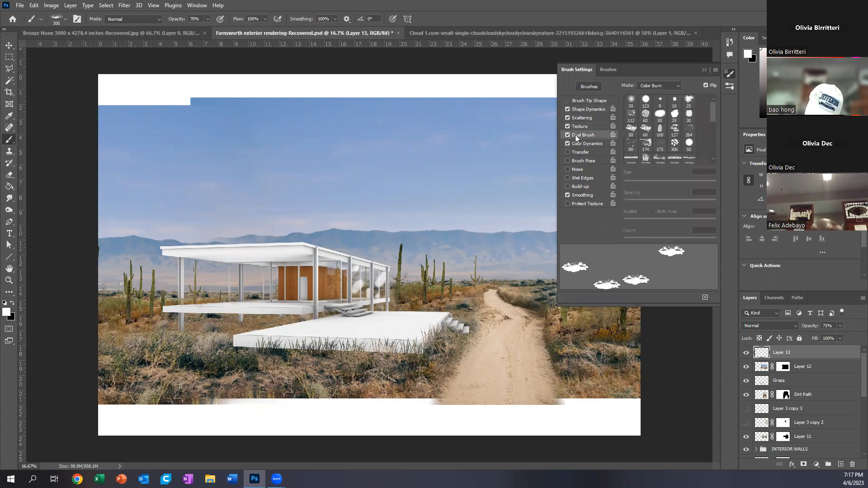
left_click(568, 134)
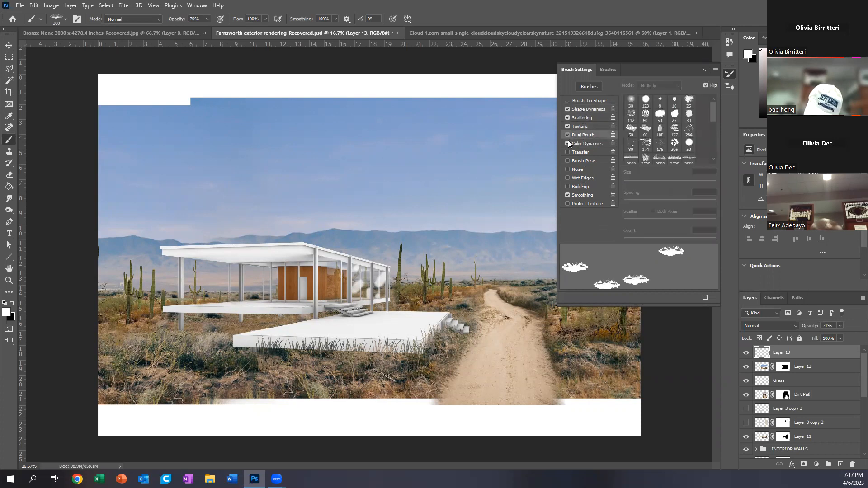
Step: Set the cloud brush's Size Jitter to 54% with Roundness Jitter at 0%, and test it across the sky, undoing the strokes
left_click(586, 111)
mouse_move(625, 196)
left_mouse_down()
mouse_move(710, 200)
mouse_move(699, 198)
mouse_move(646, 208)
mouse_move(719, 213)
mouse_move(622, 211)
left_mouse_up()
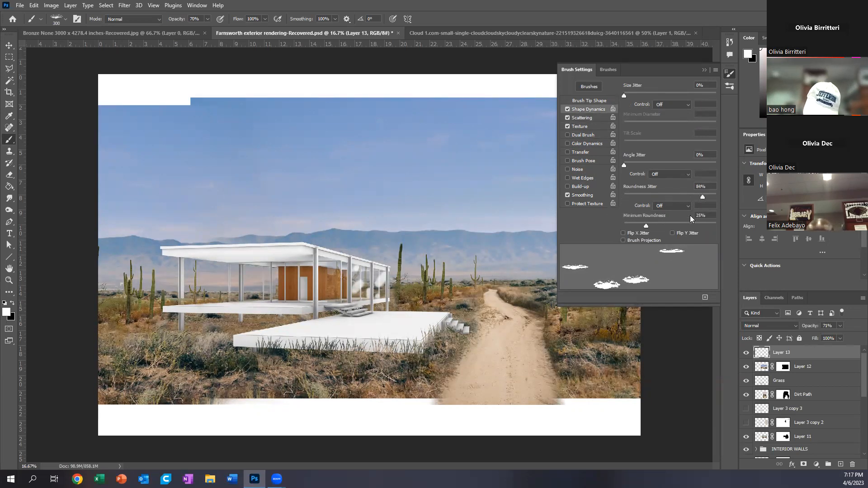
left_click_drag(625, 94, 674, 95)
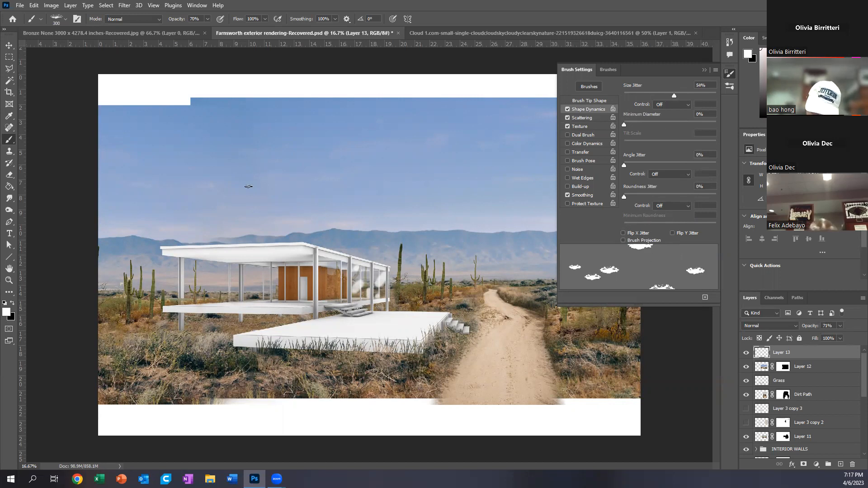
mouse_move(173, 159)
left_mouse_down()
mouse_move(238, 185)
mouse_move(330, 164)
mouse_move(466, 177)
mouse_move(360, 233)
mouse_move(346, 217)
mouse_move(221, 204)
left_mouse_up()
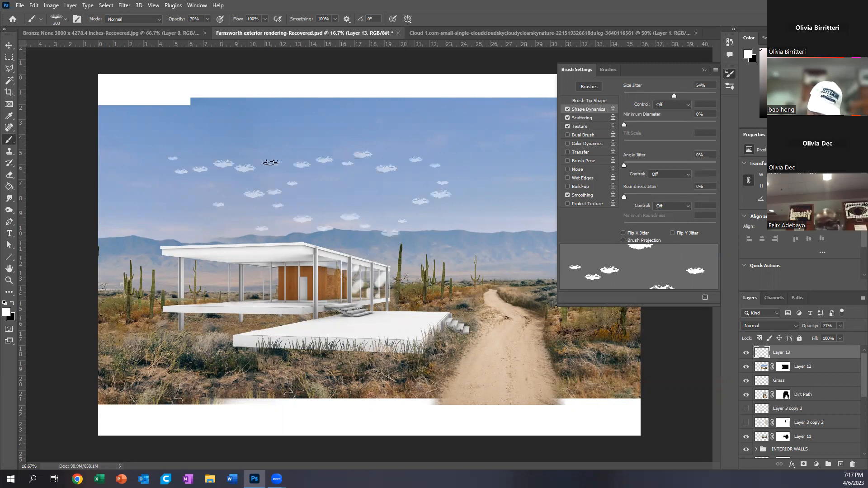
key("ctrl+z")
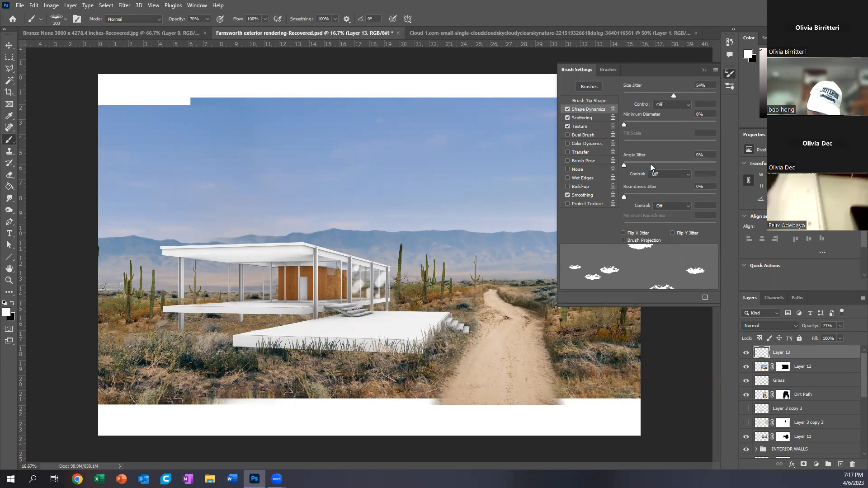
Step: Set Angle Jitter to 97%, test the rotated clouds across the sky, undo the strokes and collapse the brush settings
left_click_drag(624, 165, 713, 174)
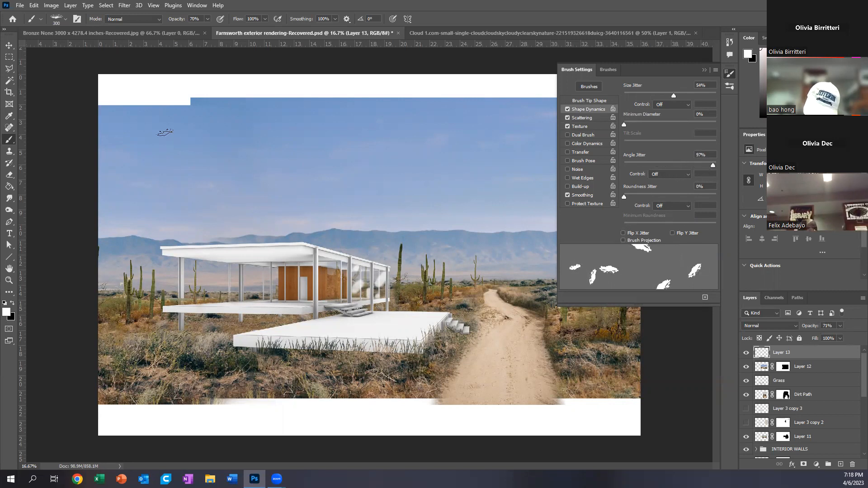
mouse_move(151, 143)
left_mouse_down()
mouse_move(239, 168)
mouse_move(363, 134)
mouse_move(397, 194)
mouse_move(378, 204)
left_mouse_up()
mouse_move(256, 233)
left_mouse_down()
mouse_move(222, 229)
mouse_move(181, 194)
mouse_move(510, 186)
mouse_move(548, 158)
mouse_move(481, 120)
left_mouse_up()
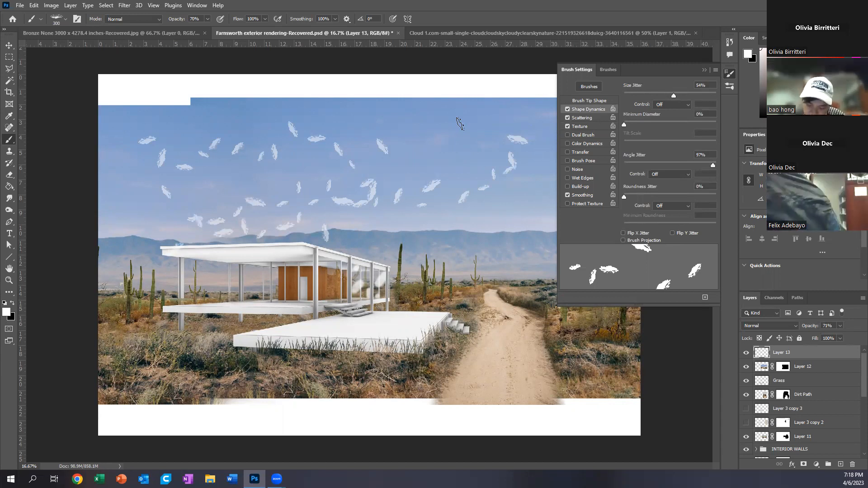
left_click(430, 134)
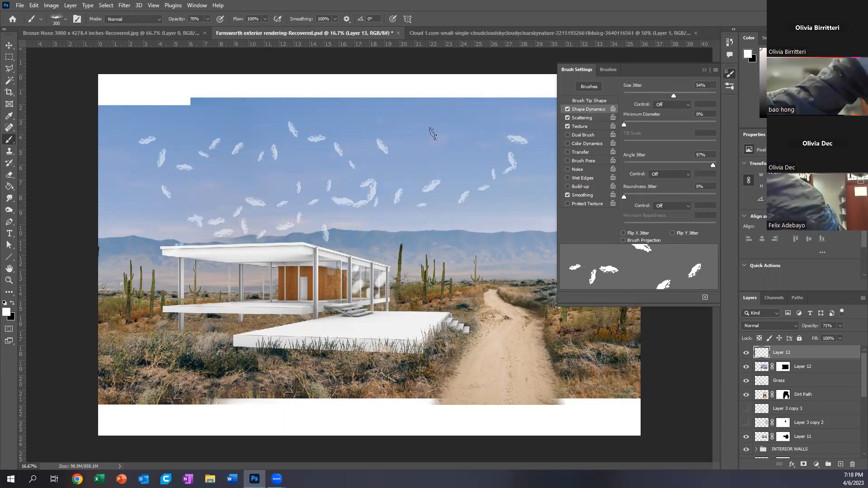
left_click(464, 145)
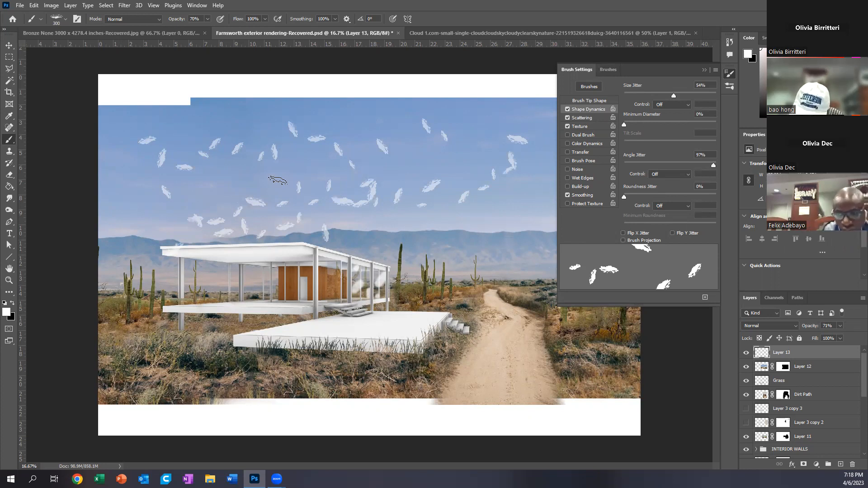
key("ctrl+z")
key("ctrl+z")
key("ctrl+z")
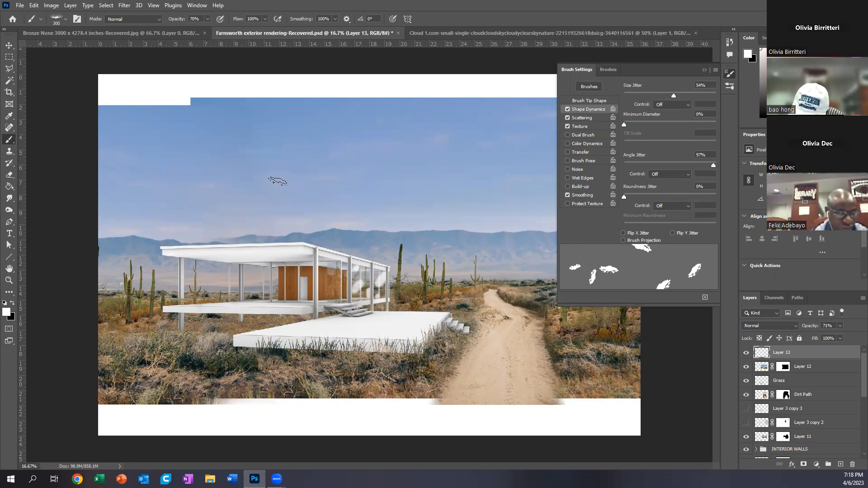
left_click(701, 70)
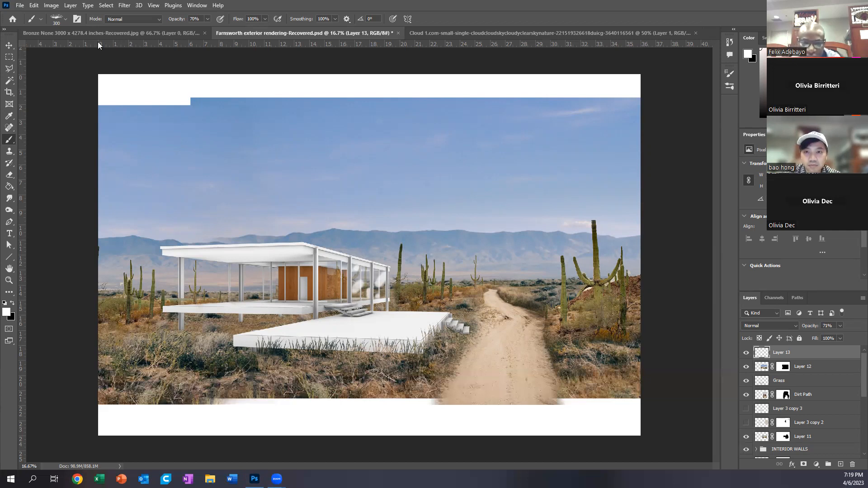
Step: Bring up Define Brush Preset for the cloud image and cancel it without saving a preset
left_click(458, 34)
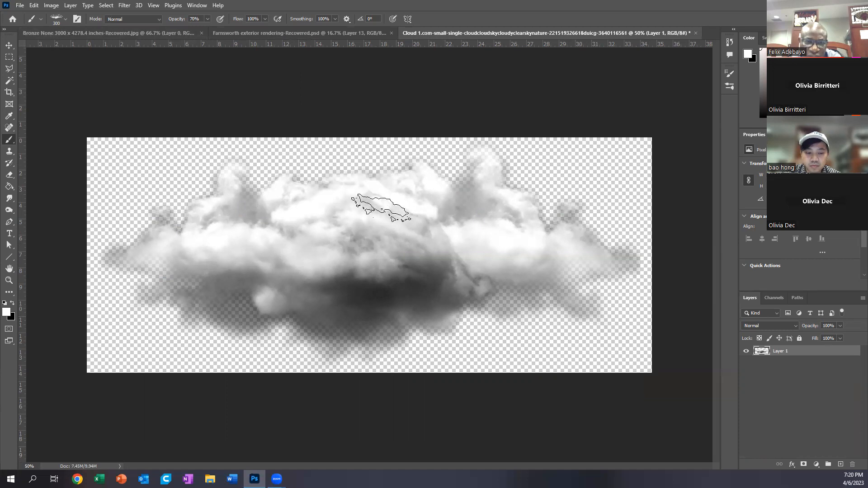
left_click(10, 46)
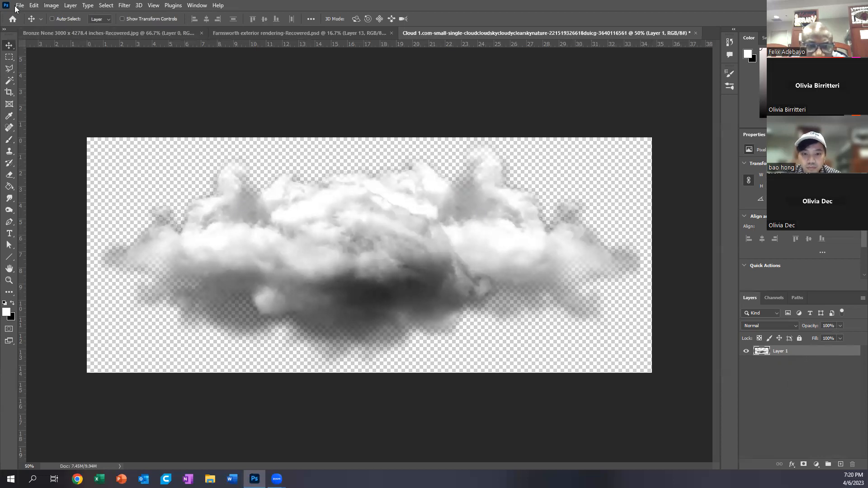
left_click(35, 5)
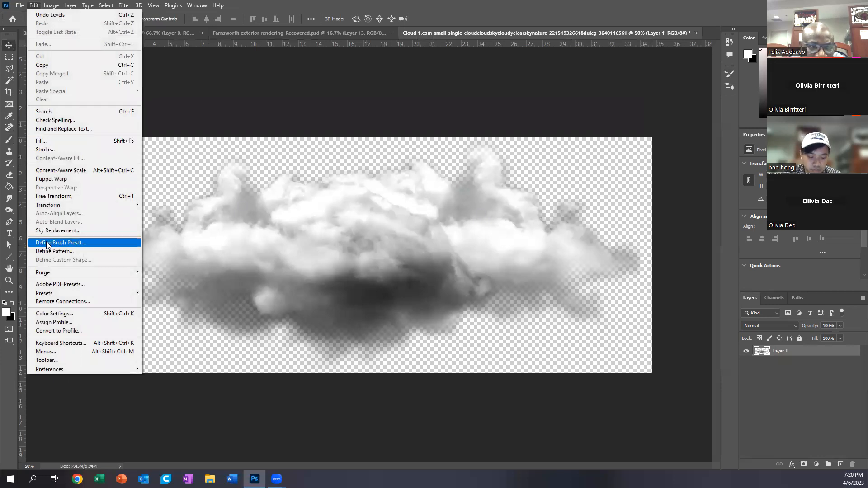
left_click(88, 247)
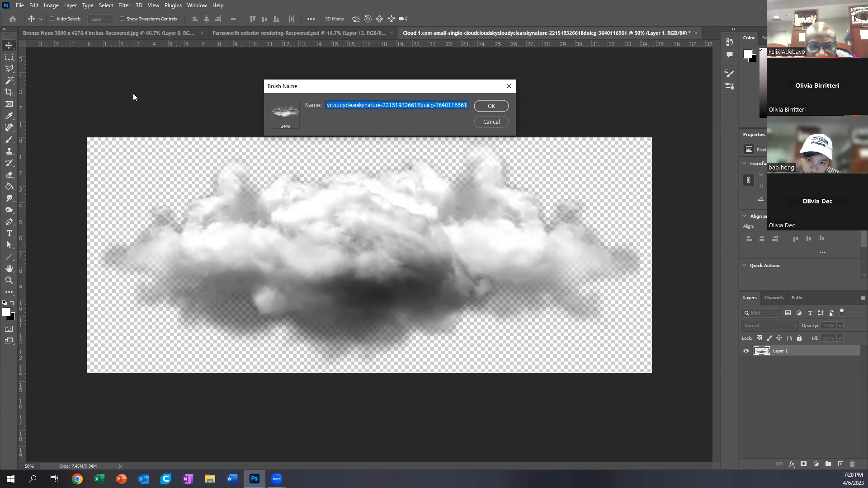
left_click(489, 121)
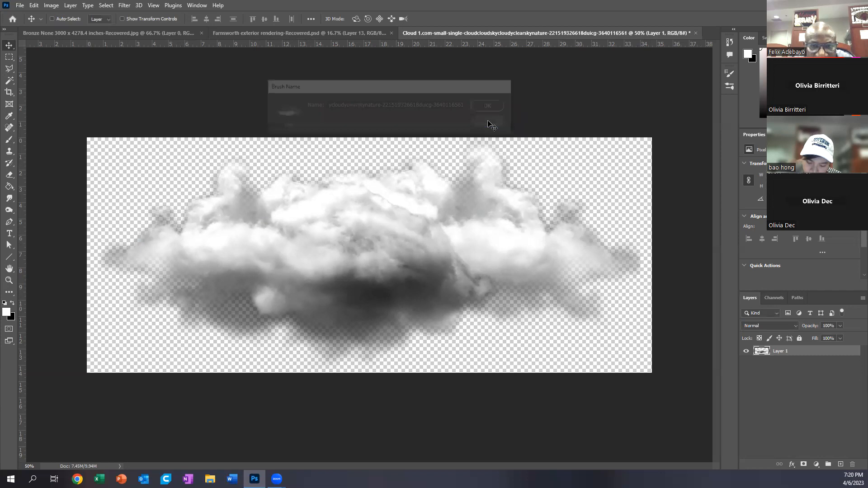
Step: Switch to the Bronze None document, activate the Brush tool and choose the Cloud brush preset
left_click(244, 33)
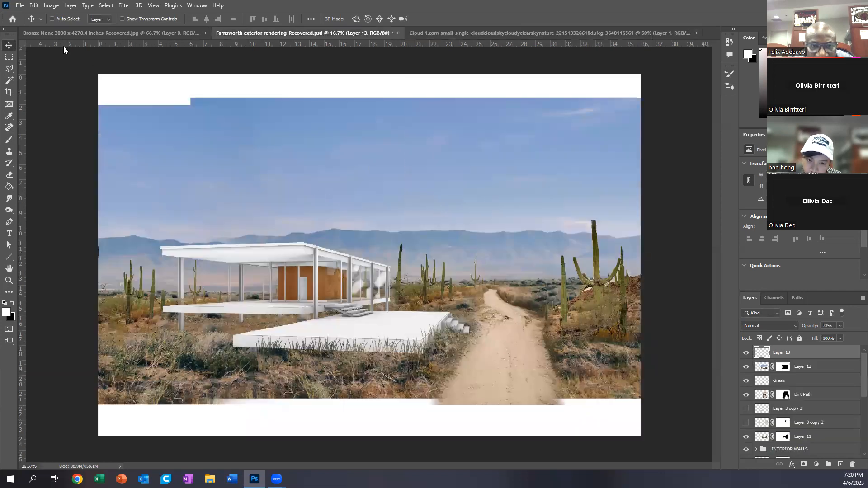
left_click(75, 32)
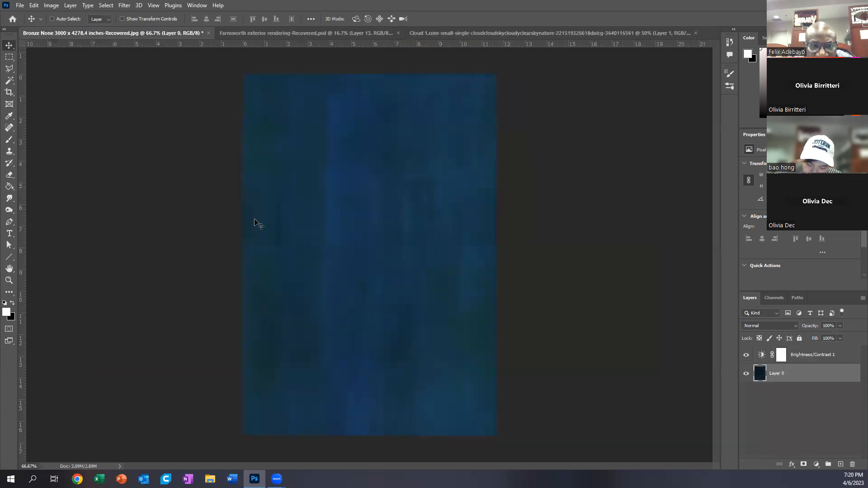
left_click(8, 143)
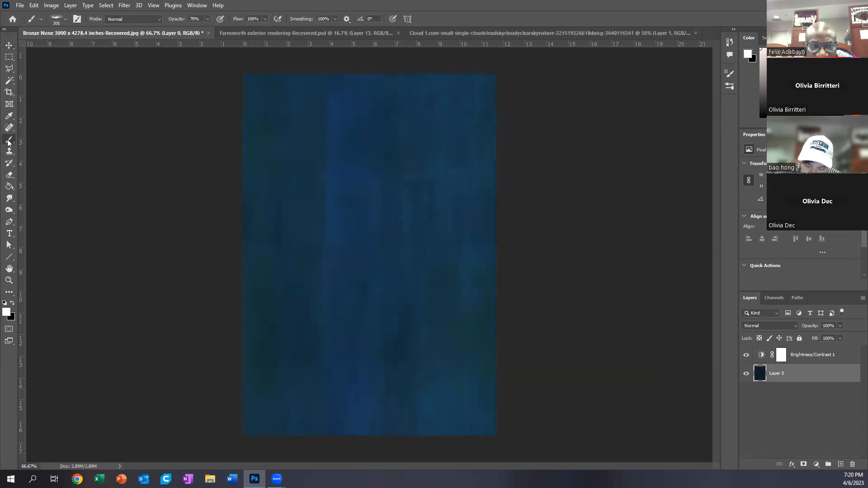
left_click(66, 19)
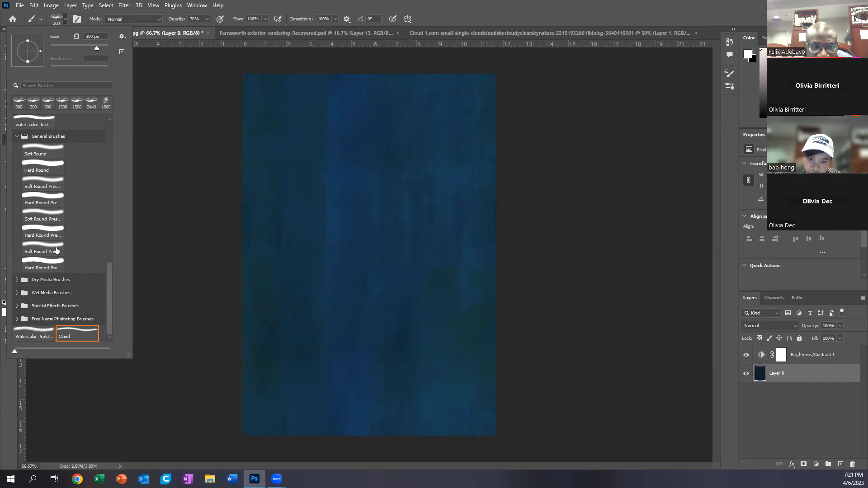
left_click(37, 118)
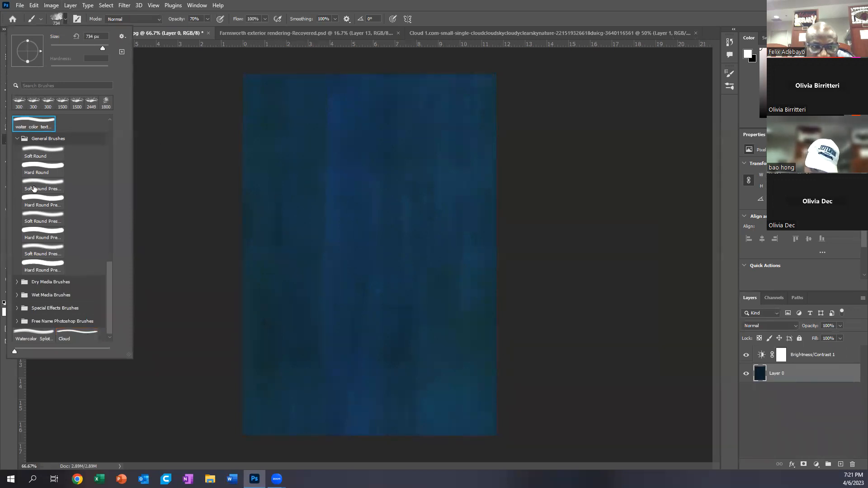
scroll(36, 194, "down", 1)
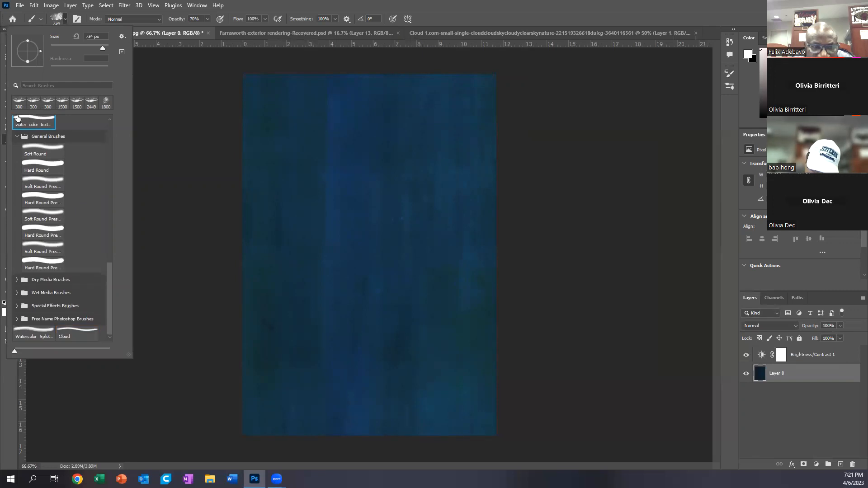
scroll(67, 208, "up", 1)
scroll(68, 211, "down", 1)
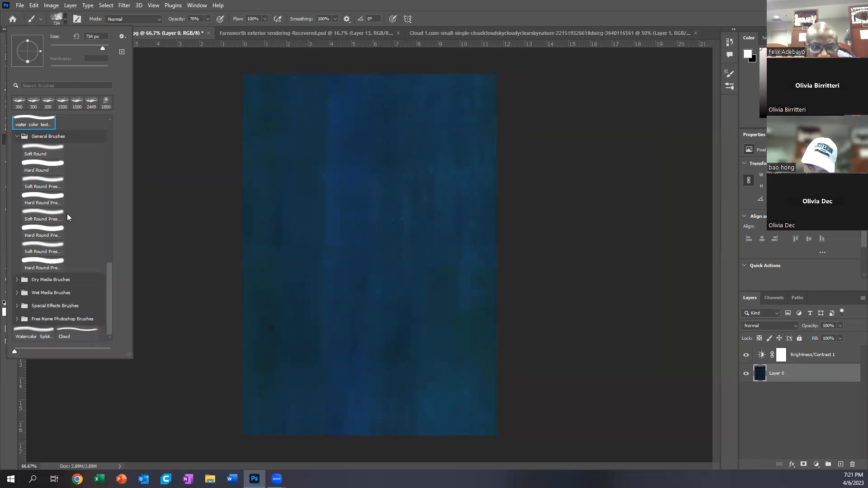
left_click(69, 336)
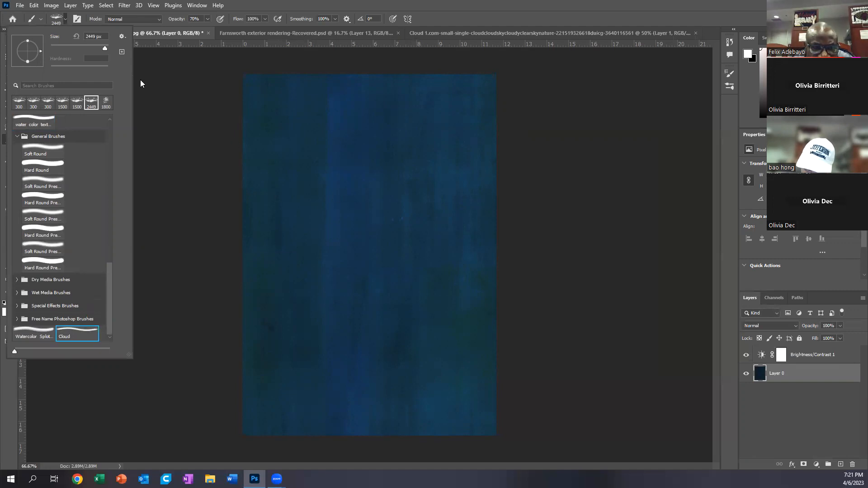
Step: Try stamping the Cloud brush on the bronze image and undo the stamp
left_click(404, 288)
left_click(418, 280)
key("ctrl+z")
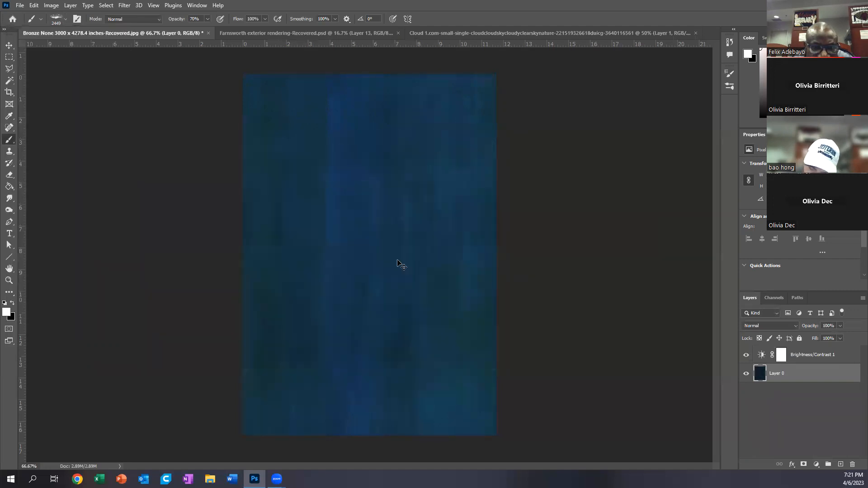
Step: Reduce the Cloud brush size to 800 px over the bronze image
key("bracketleft")
key("bracketleft")
key("bracketleft")
key("bracketleft")
key("bracketleft")
key("bracketleft")
key("bracketleft")
key("bracketleft")
key("bracketleft")
key("bracketleft")
key("bracketleft")
key("bracketleft")
key("bracketleft")
key("bracketleft")
key("bracketleft")
key("bracketleft")
key("bracketleft")
key("bracketleft")
key("bracketleft")
key("bracketleft")
key("bracketright")
key("bracketright")
key("bracketright")
key("bracketright")
key("bracketright")
key("bracketright")
key("bracketright")
key("bracketright")
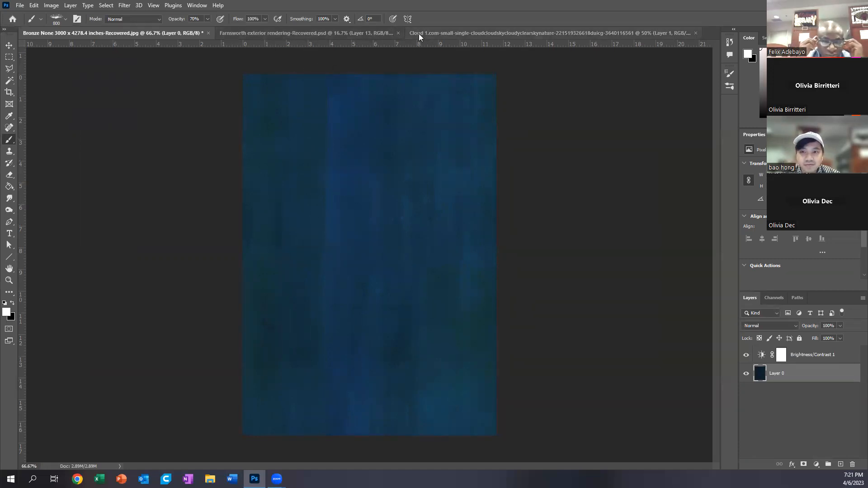
Step: Close the cloud image without saving its changes, and activate the Move tool in the desert house exterior rendering document
left_click(434, 32)
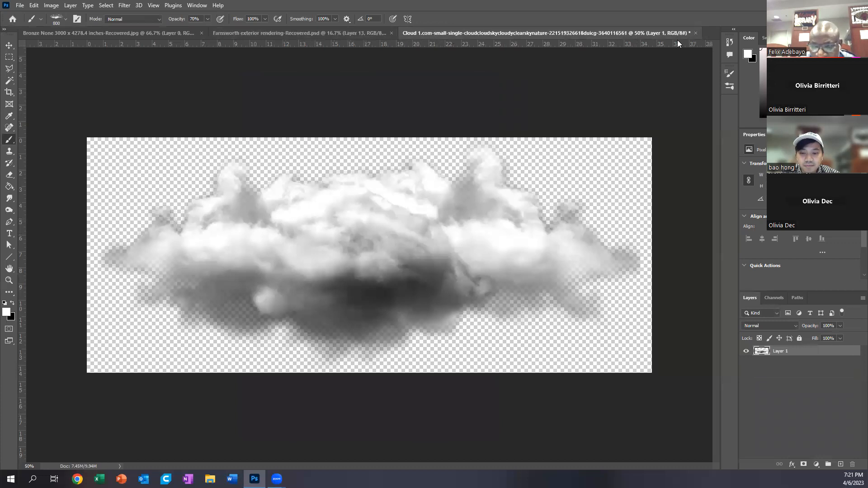
left_click(695, 33)
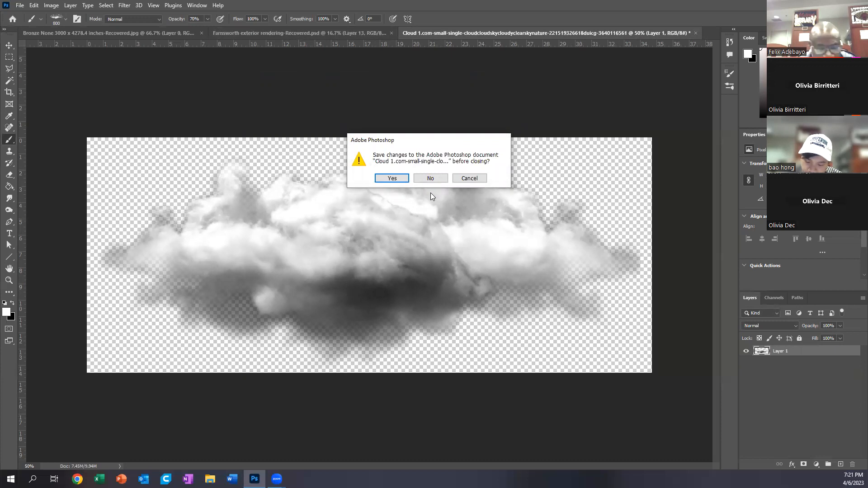
left_click(434, 179)
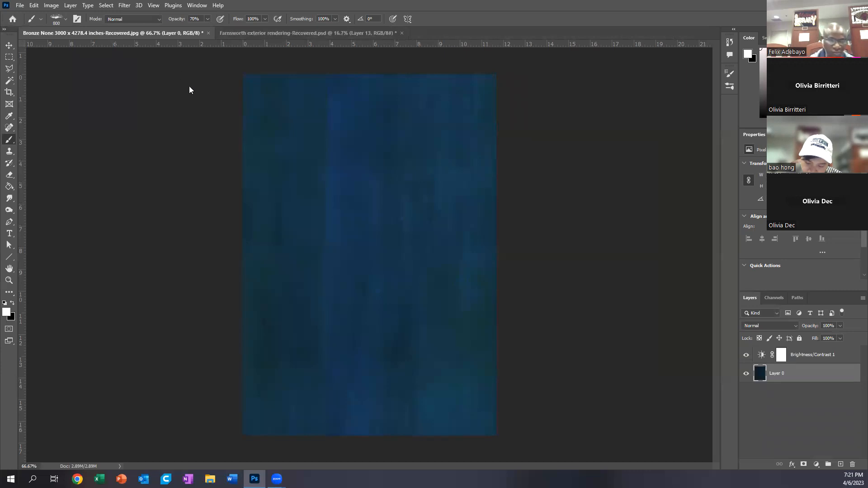
left_click(266, 31)
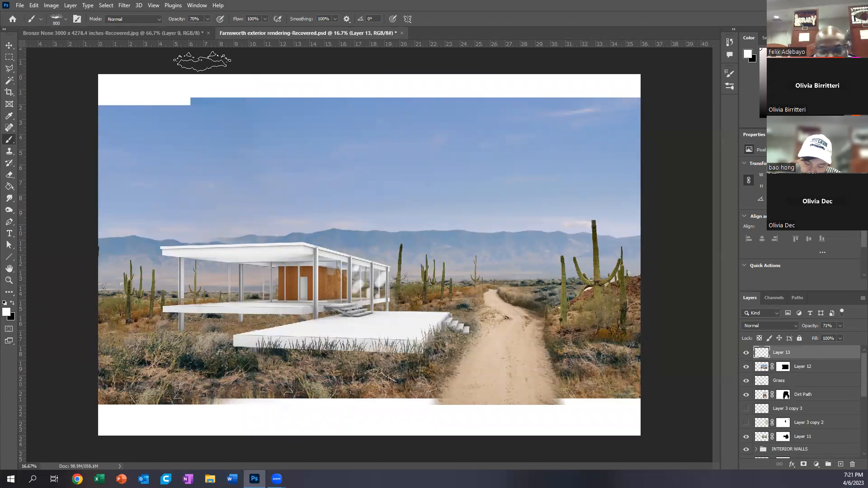
left_click(9, 46)
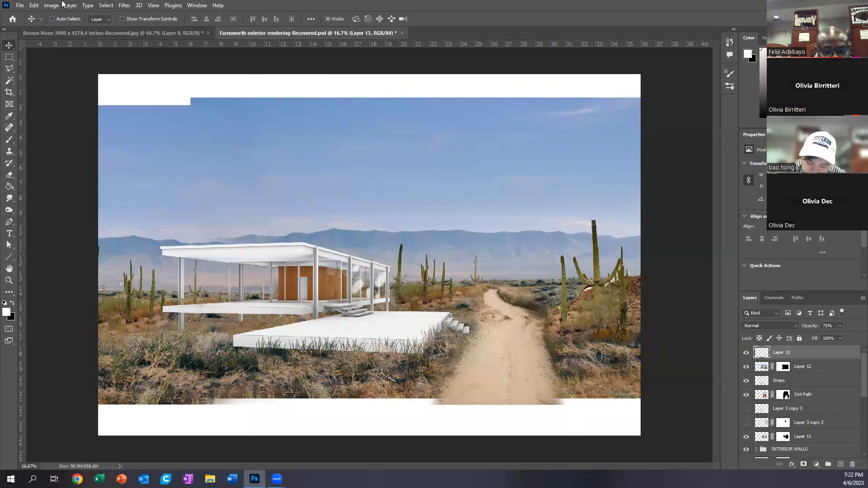
left_click(20, 5)
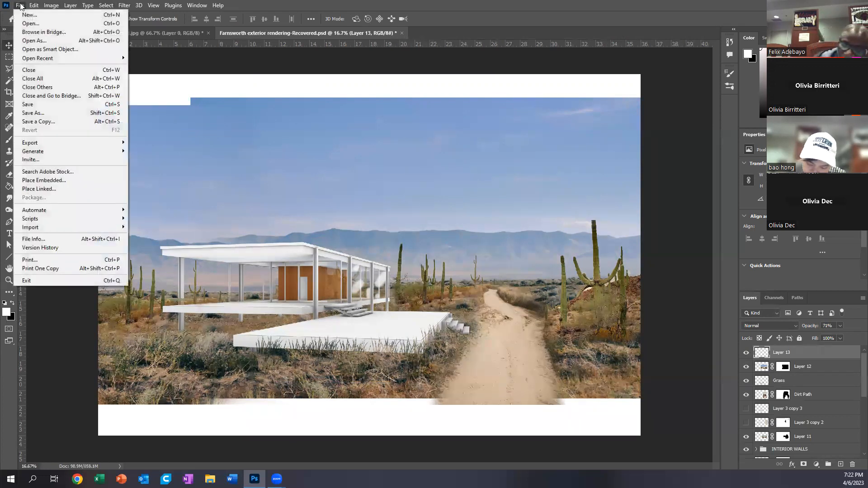
left_click(30, 24)
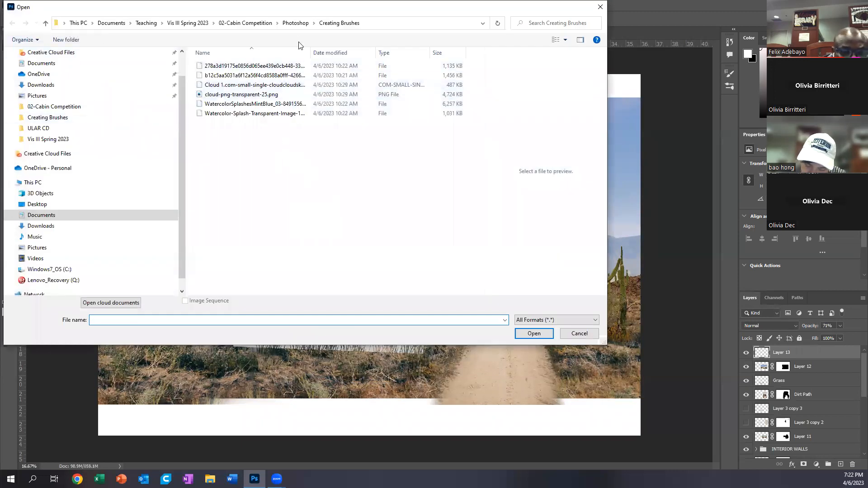
left_click(295, 23)
double_click(241, 76)
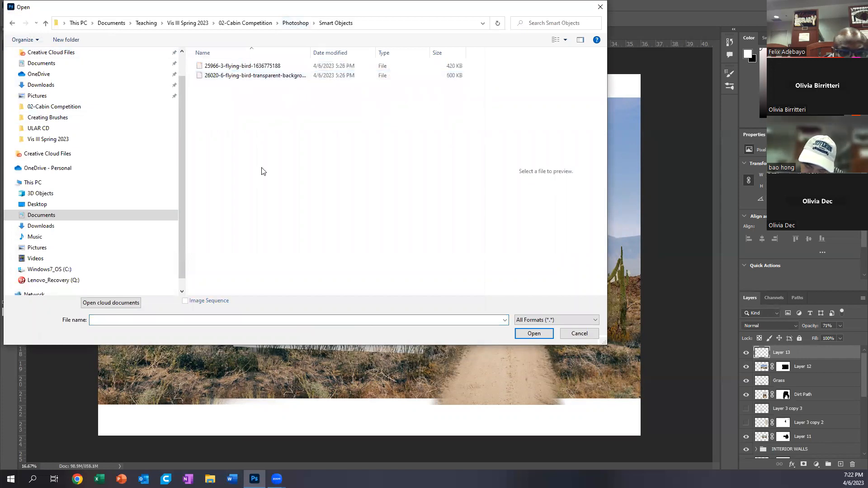
left_click(246, 66)
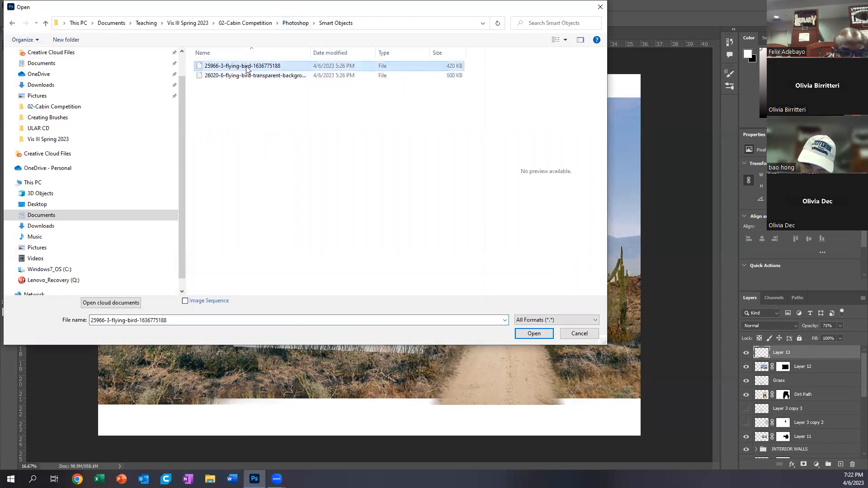
left_click(535, 334)
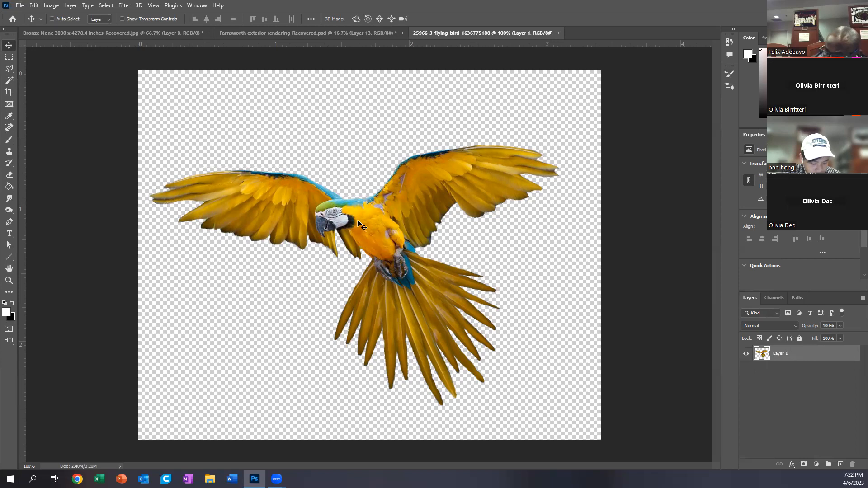
Step: Copy the parrot into the exterior rendering, place it in the sky above the house, and duplicate it beside the original
mouse_move(366, 216)
left_mouse_down()
mouse_move(349, 195)
mouse_move(364, 198)
mouse_move(354, 186)
mouse_move(209, 79)
mouse_move(262, 32)
mouse_move(360, 211)
left_mouse_up()
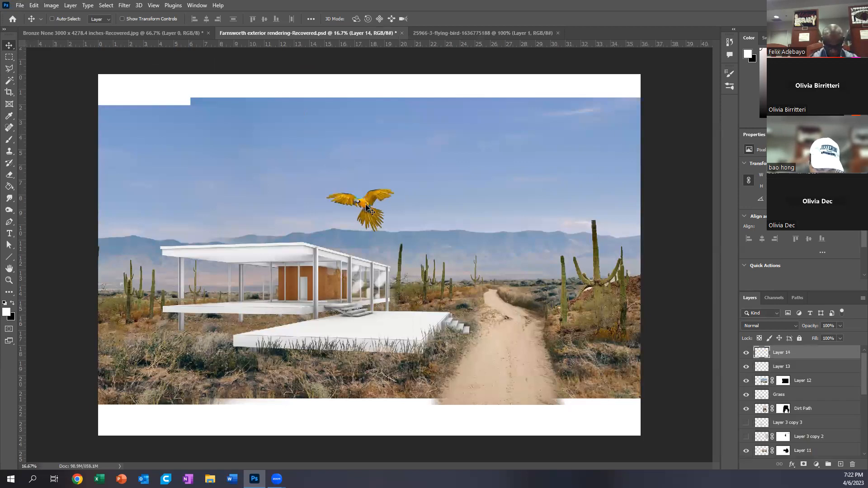
left_click_drag(377, 233, 243, 190)
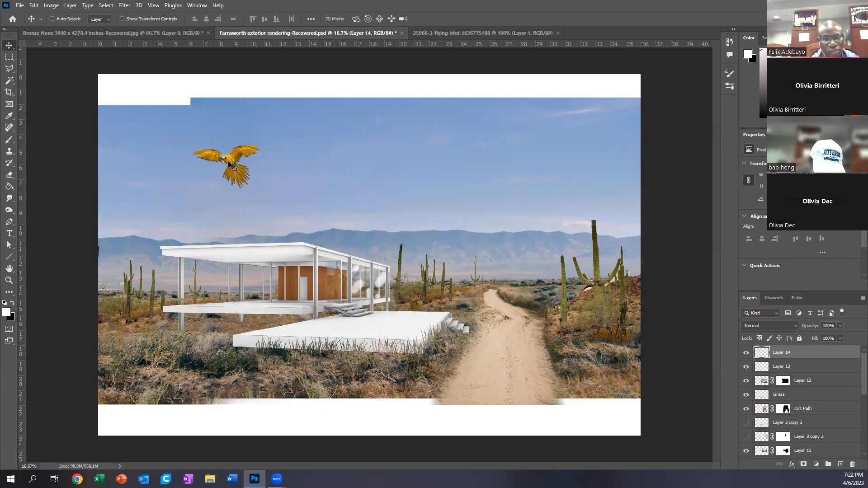
left_click_drag(232, 166, 362, 165)
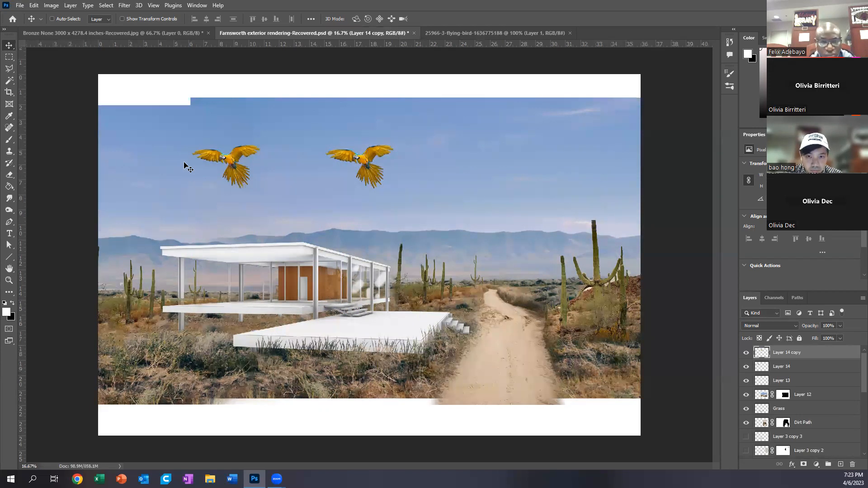
Step: Rename the original parrot layer Bird 1 and the duplicate layer Bird 2
left_click(746, 367)
left_click(746, 367)
double_click(784, 367)
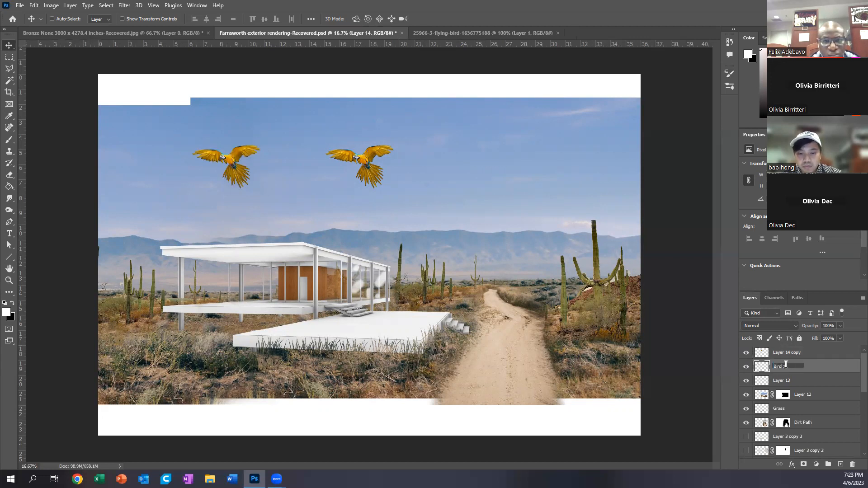
left_click(793, 353)
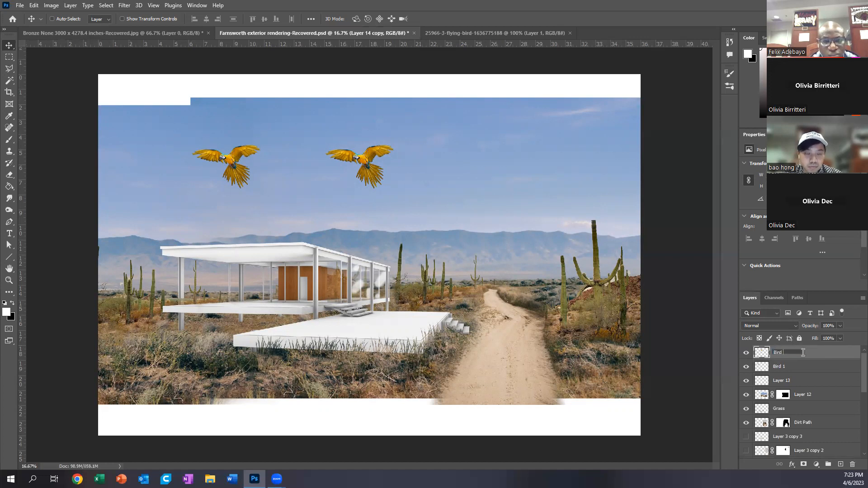
key("Return")
Step: Convert the Bird 2 layer to a smart object
right_click(765, 356)
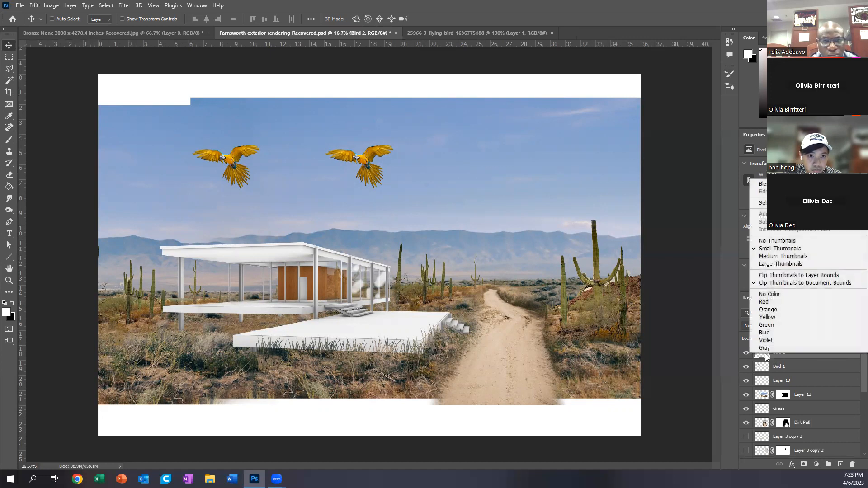
left_click(814, 358)
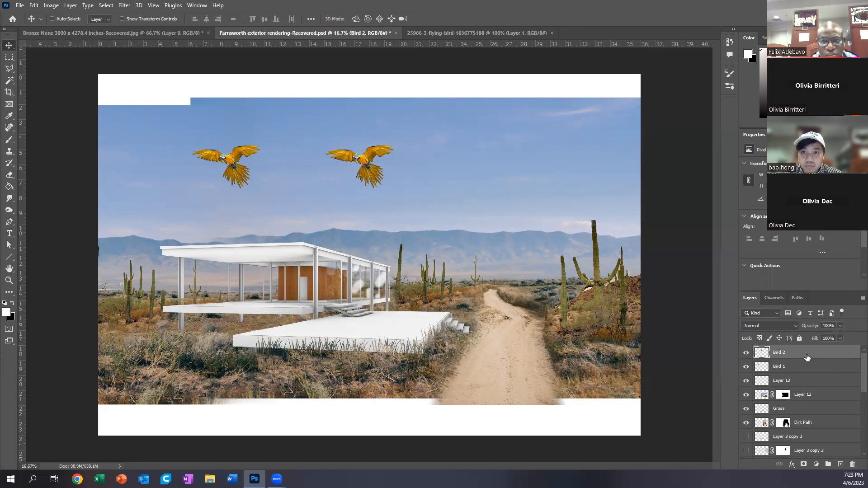
right_click(807, 356)
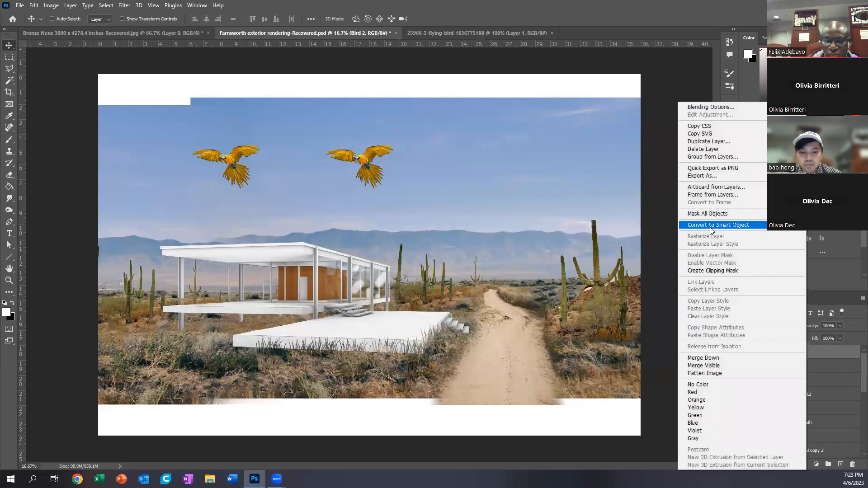
left_click(751, 231)
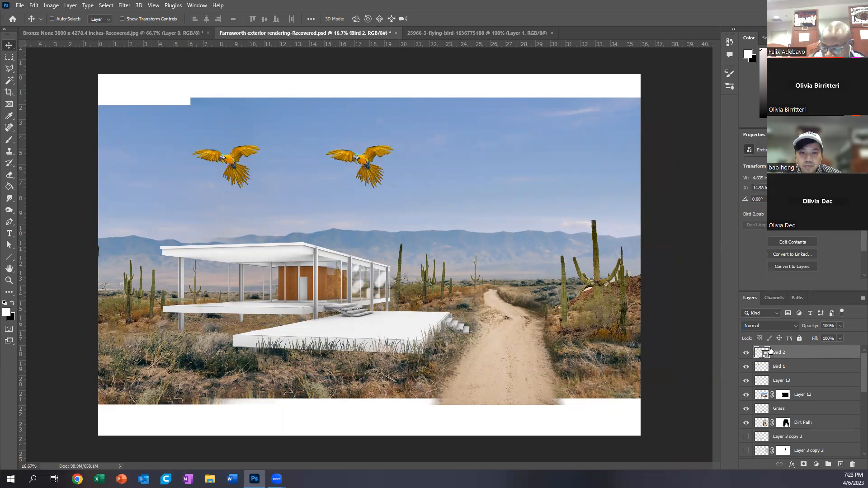
Step: Compare the Bird 1 and Bird 2 layers, and move Bird 2 across the sky closer to Bird 1
left_click(793, 368)
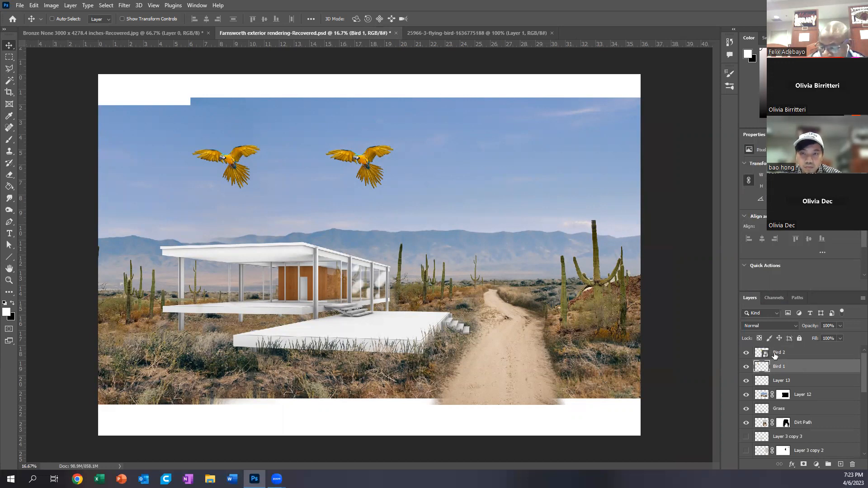
left_click(763, 354)
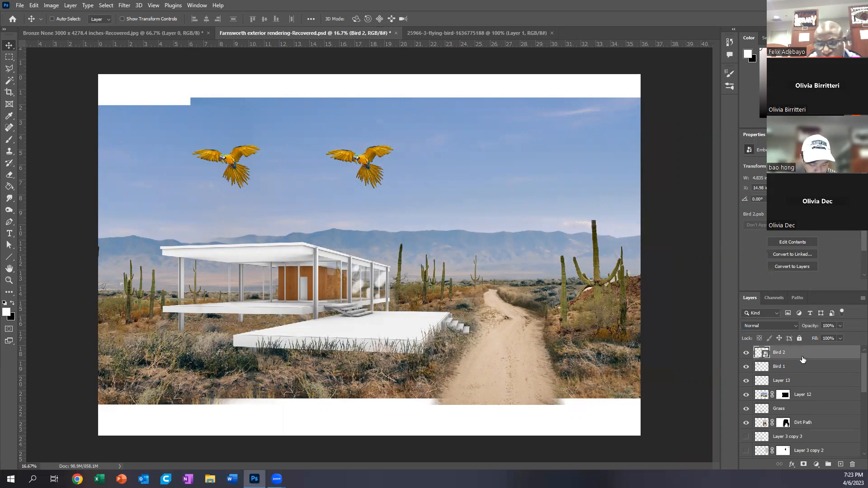
left_click(795, 367)
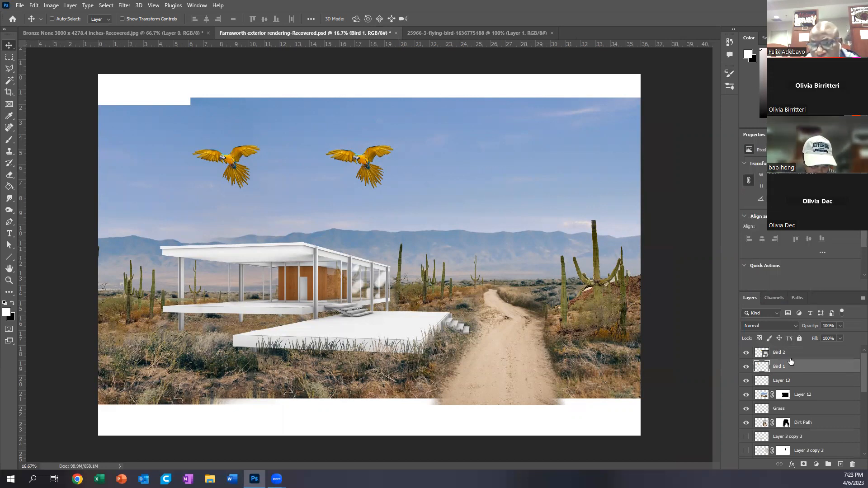
left_click(802, 356, "shift")
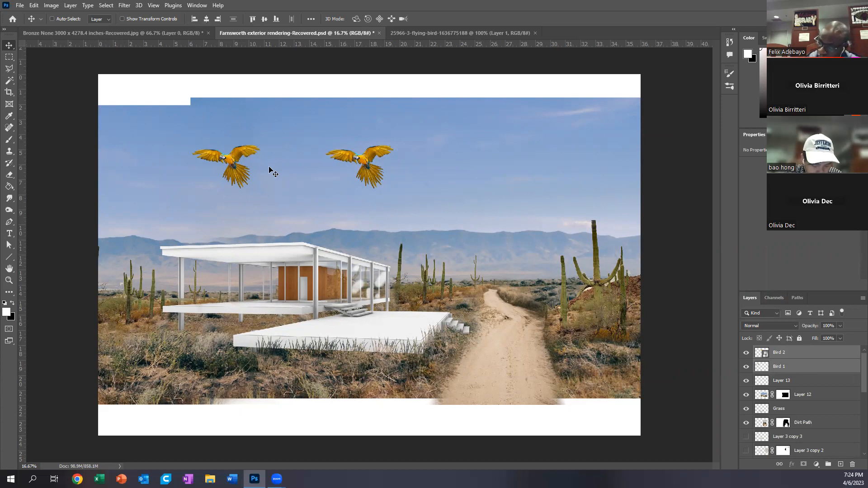
left_click(802, 358)
left_click_drag(362, 168, 300, 168)
Step: Scale Bird 1 and Bird 2 up together with Free Transform until they span most of the scene's width
left_click(792, 370, "shift")
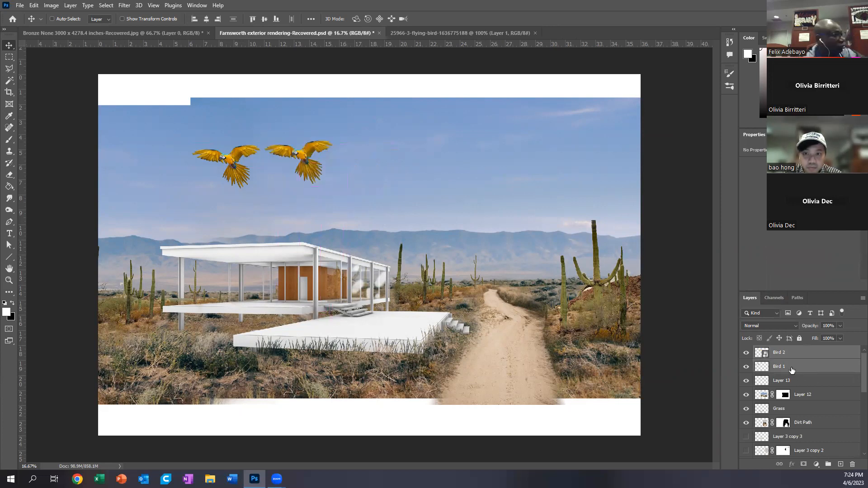
key("ctrl+t")
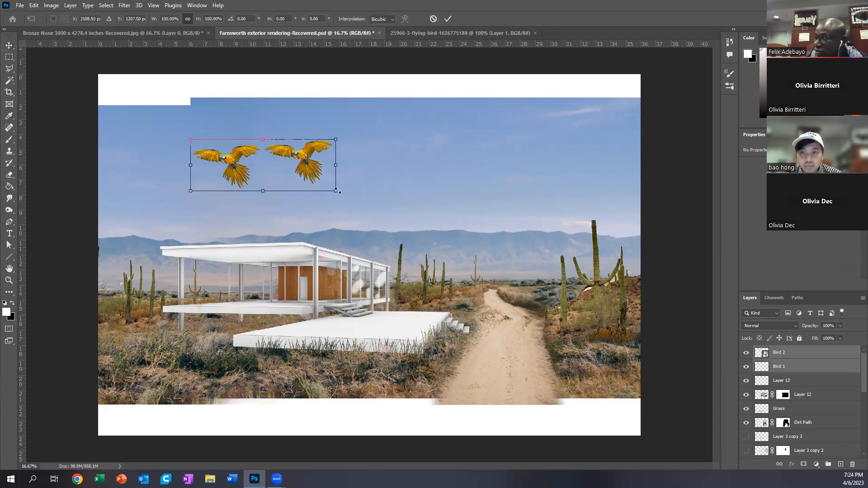
left_click_drag(336, 191, 616, 291)
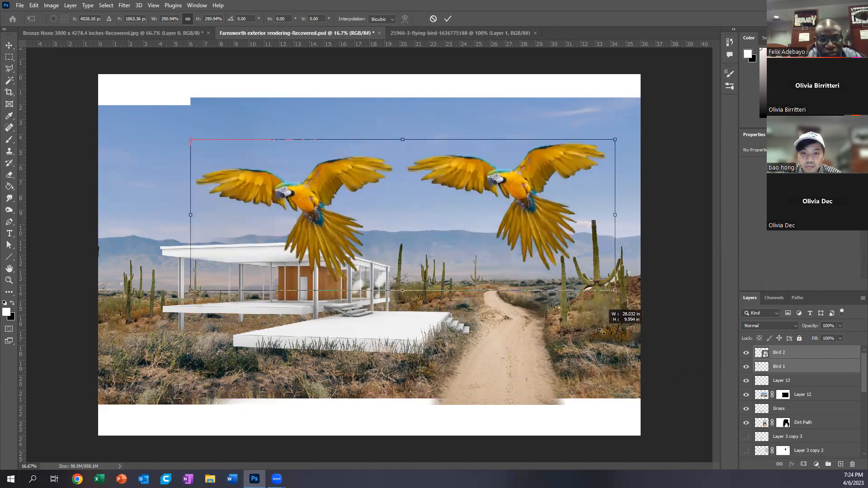
left_click_drag(193, 290, 115, 343)
key("Return")
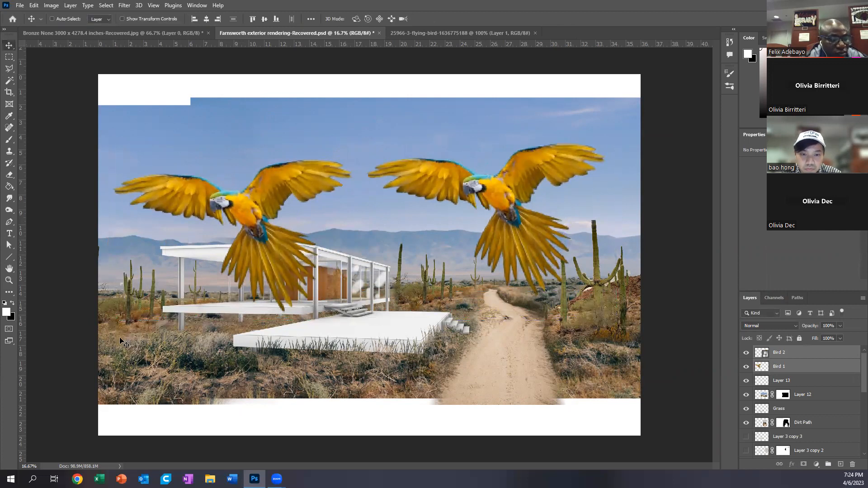
Step: Inspect the enlarged wings of both birds up close, and shrink both layers together to a tiny size near the house's front edge
scroll(392, 163, "up", 6)
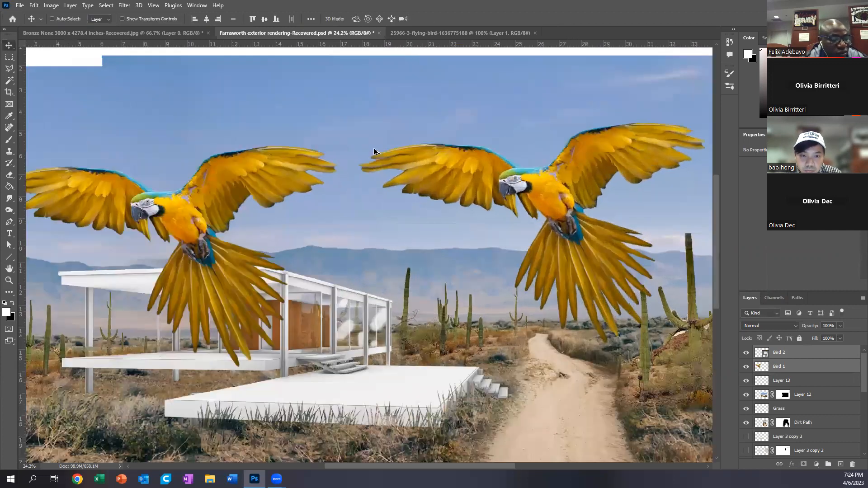
scroll(391, 165, "up", 5)
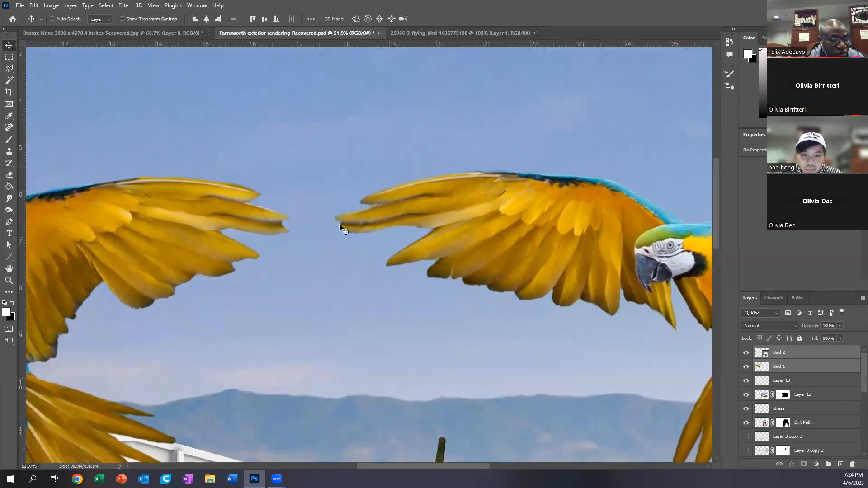
scroll(375, 210, "down", 6)
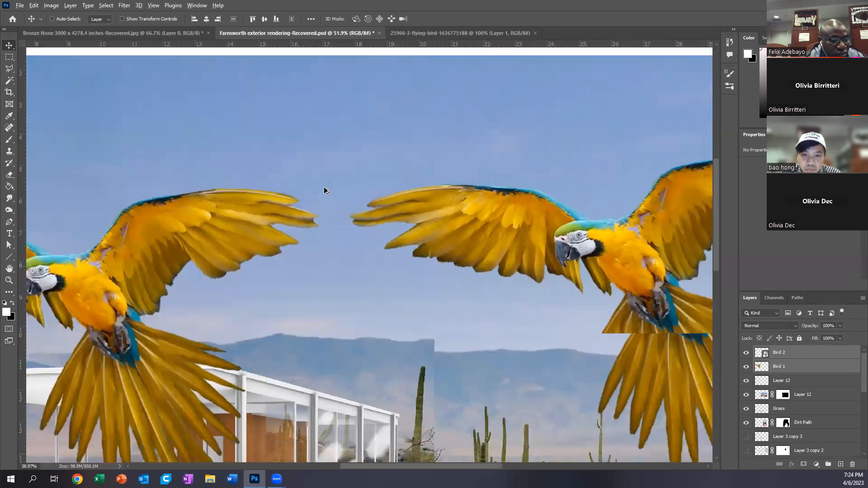
key("ctrl+0")
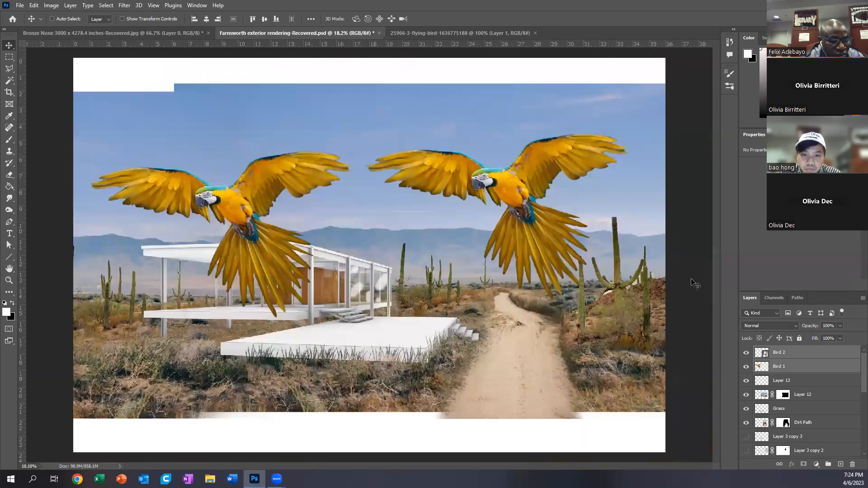
key("ctrl+t")
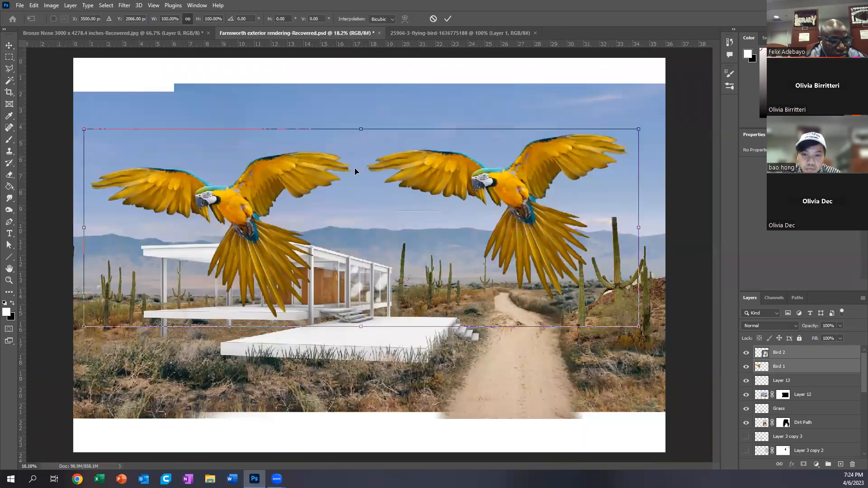
left_click_drag(639, 130, 160, 288)
key("Return")
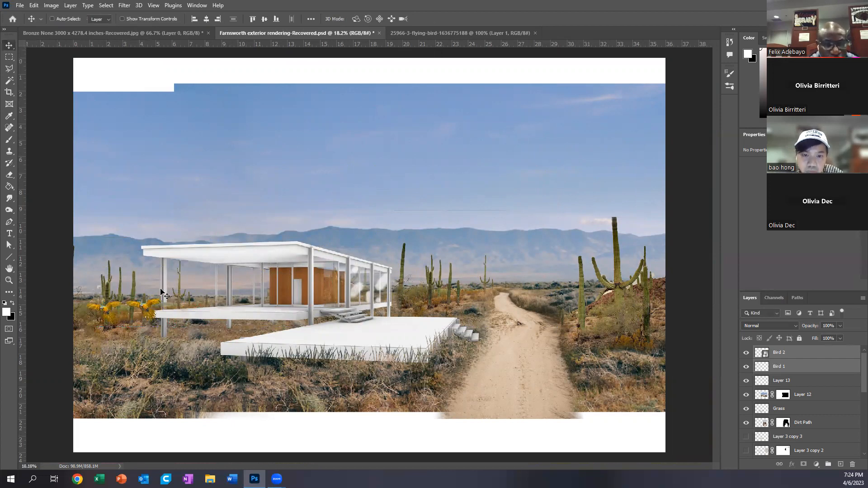
Step: Scale both tiny birds back up together to about 729% so they fill the sky over the house
key("ctrl+t")
left_click_drag(164, 299, 664, 72)
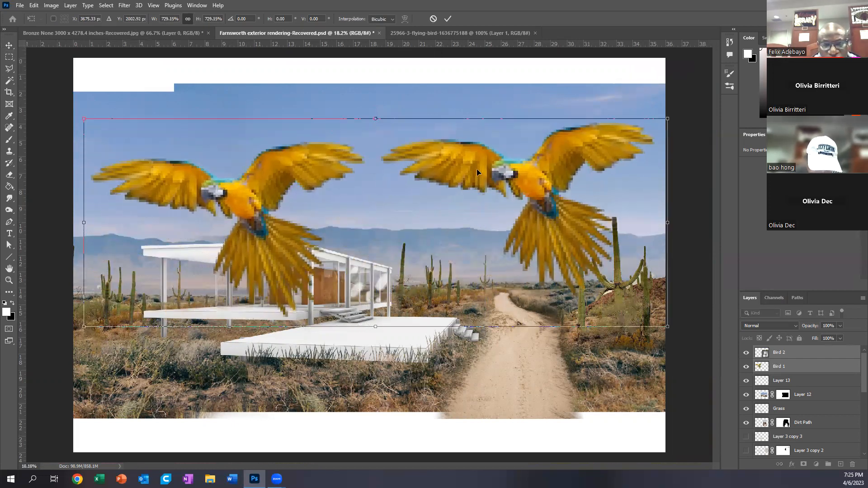
key("Return")
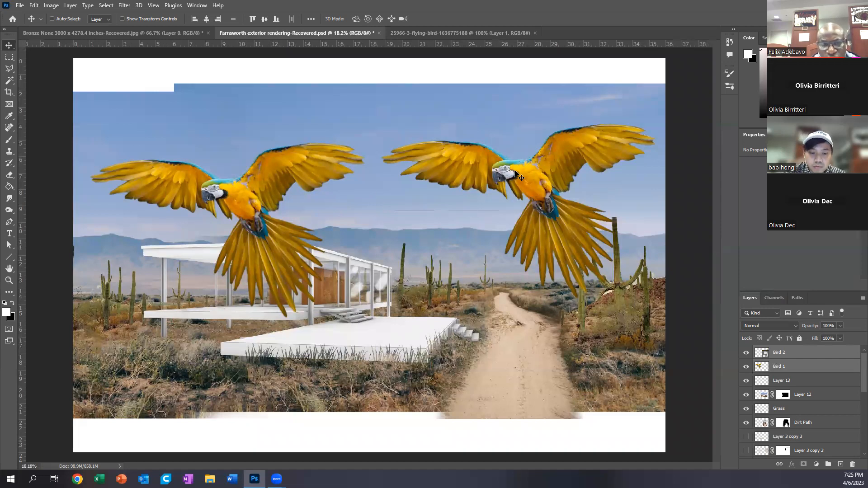
Step: Examine the wings, heads and feather detail of both birds up close to compare their image quality
scroll(433, 157, "up", 2)
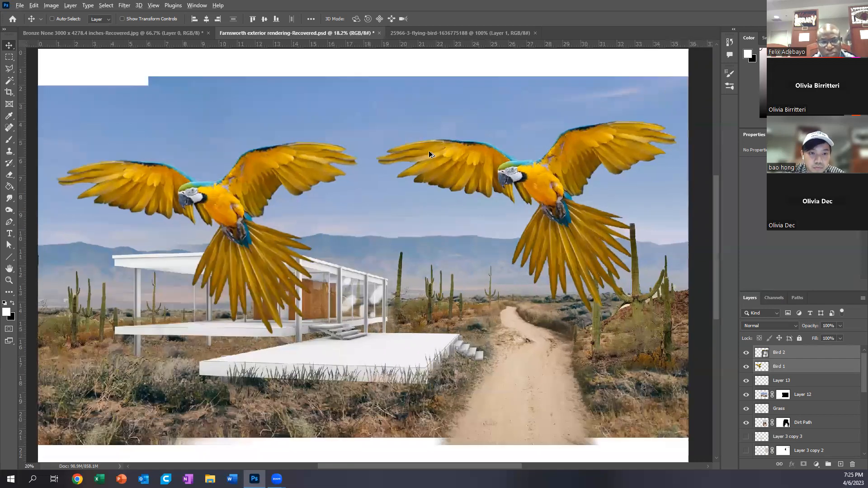
scroll(310, 198, "up", 2)
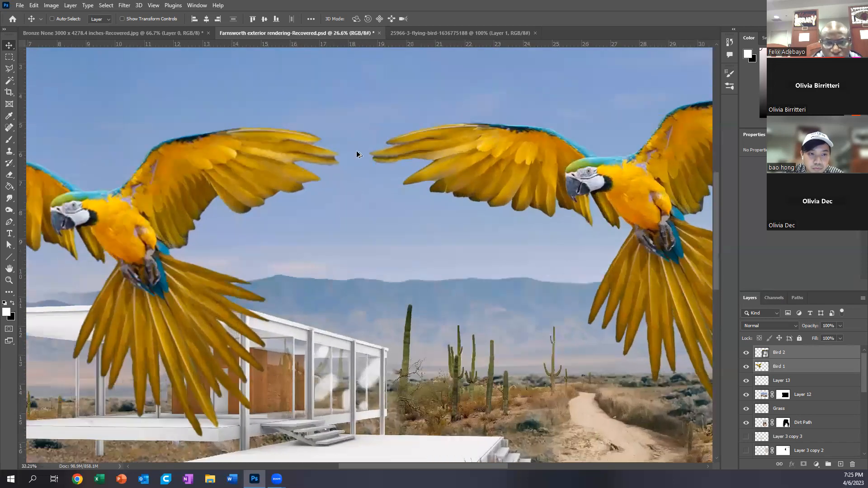
left_click_drag(541, 210, 413, 209)
scroll(504, 174, "up", 3)
scroll(559, 167, "up", 1)
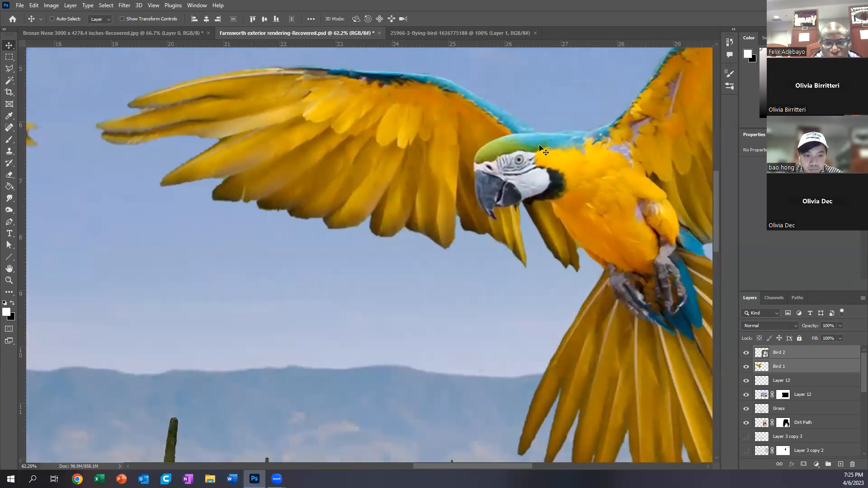
left_click_drag(249, 252, 564, 249)
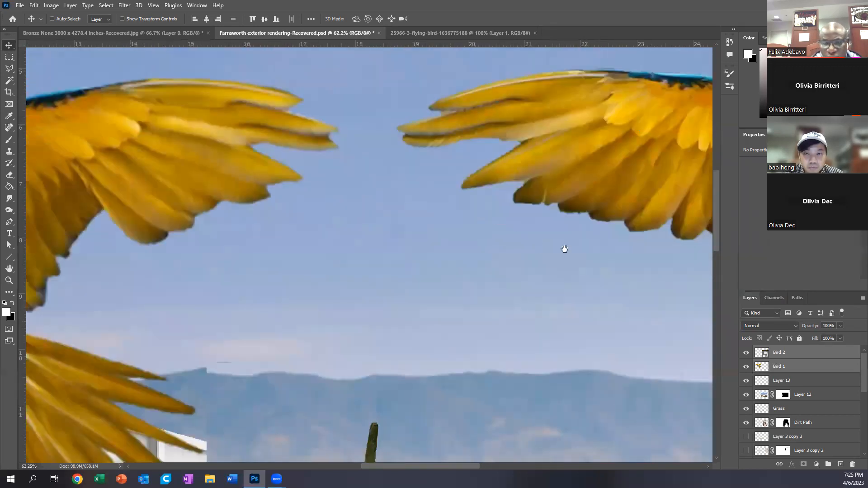
left_click_drag(128, 254, 310, 246)
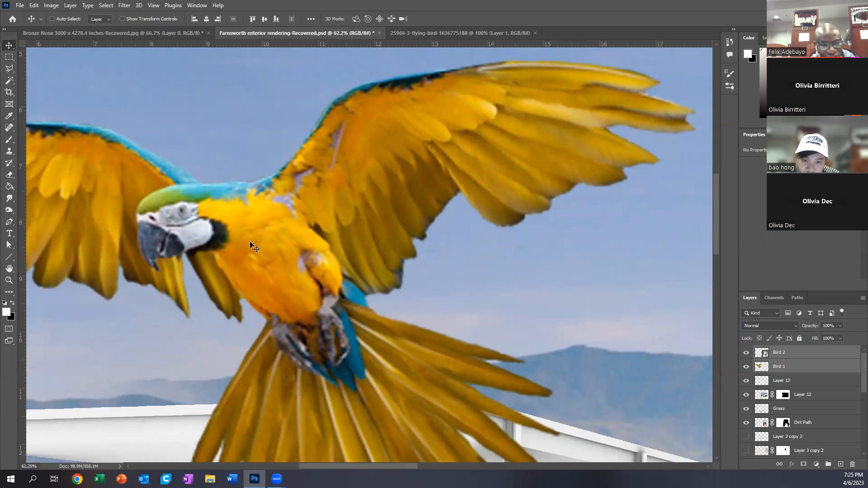
scroll(354, 202, "down", 1)
scroll(173, 190, "down", 7)
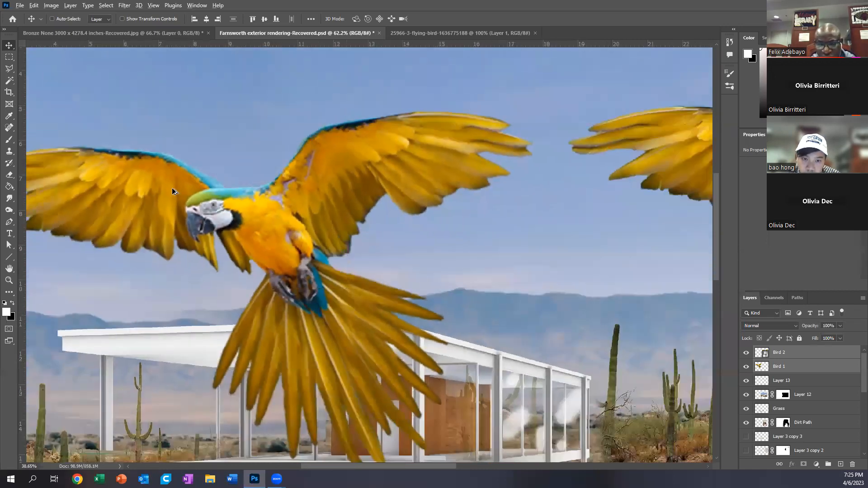
scroll(173, 197, "down", 4)
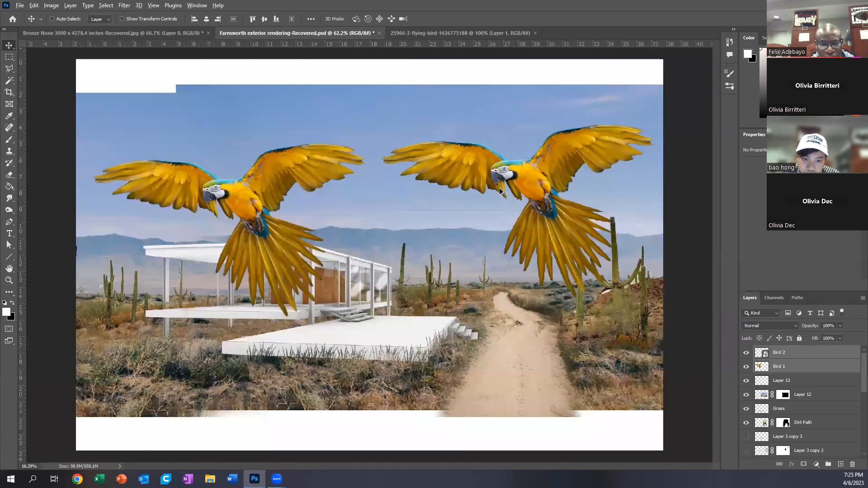
Step: Shrink Bird 1 and Bird 2 together to about 16.22%, and scale them back up until they span most of the scene's width
key("ctrl+t")
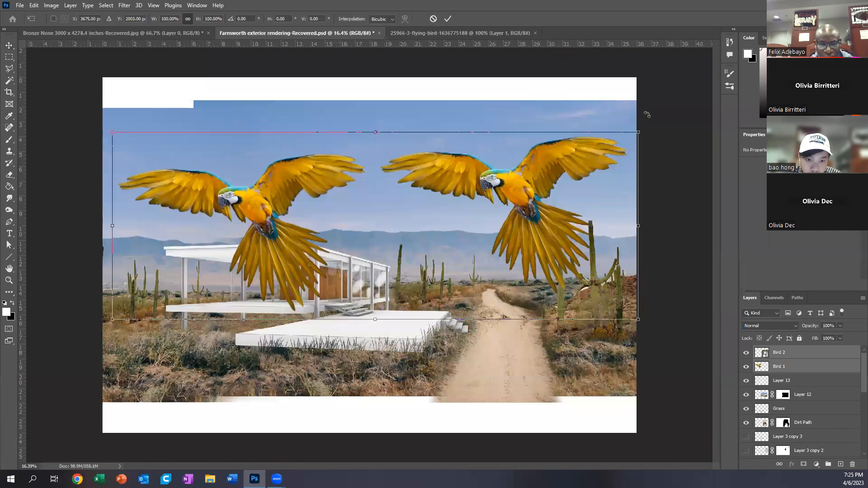
left_click_drag(585, 153, 196, 284)
key("Return")
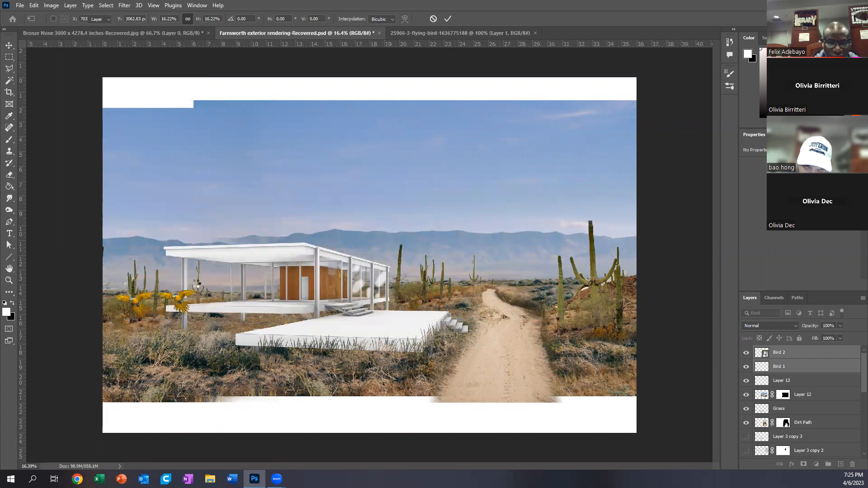
key("ctrl+t")
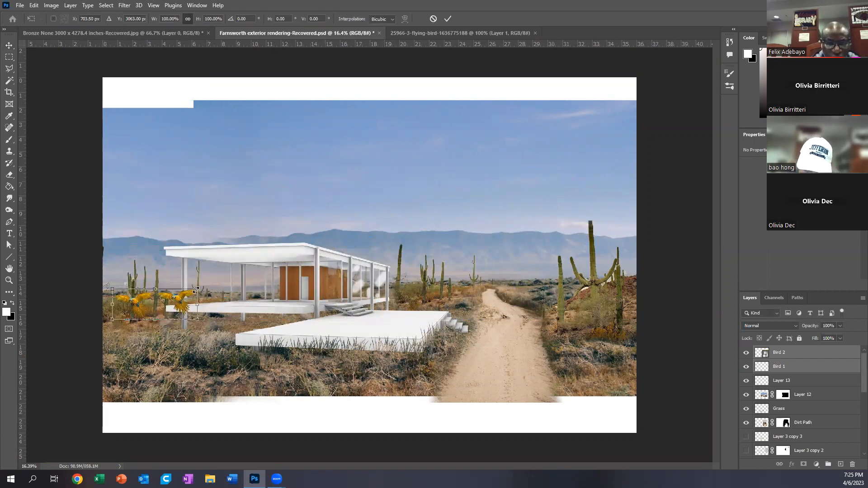
left_click_drag(213, 283, 628, 101)
key("Return")
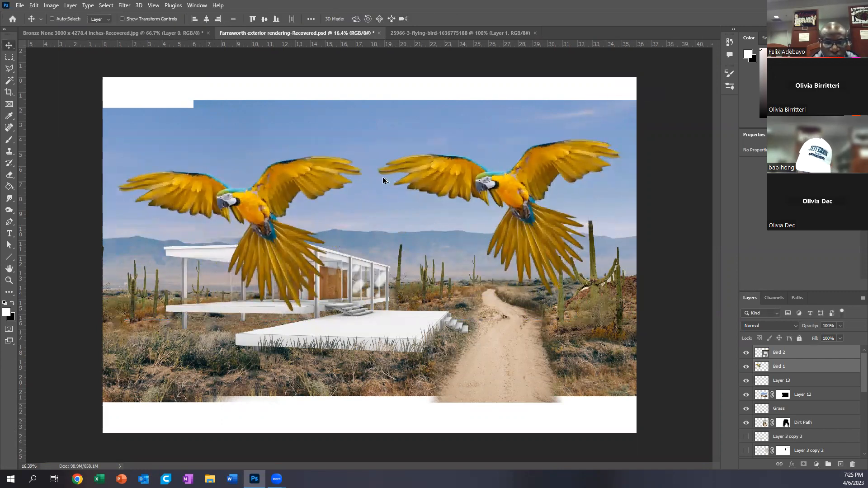
Step: Compare the sharpness of the rescaled Bird 1 and Bird 2 up close, from the wing tips to the heads
scroll(383, 177, "up", 10)
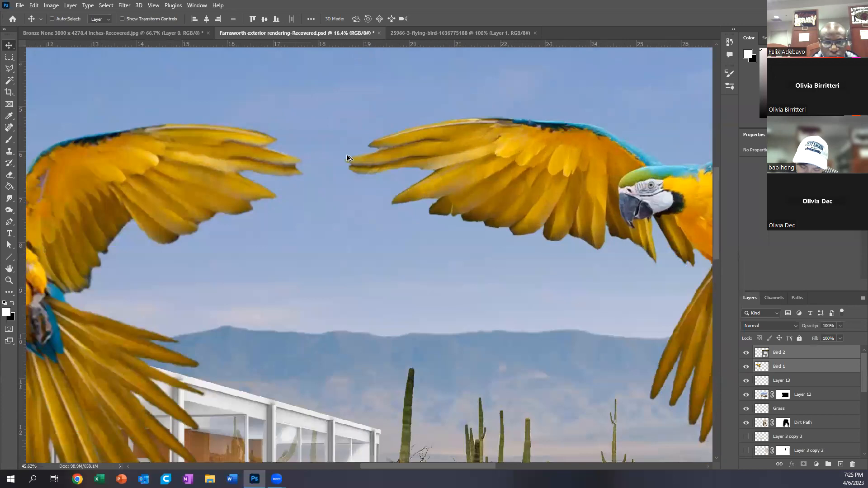
scroll(347, 158, "up", 3)
left_click_drag(618, 189, 313, 196)
left_click_drag(138, 282, 623, 225)
left_click_drag(147, 238, 351, 215)
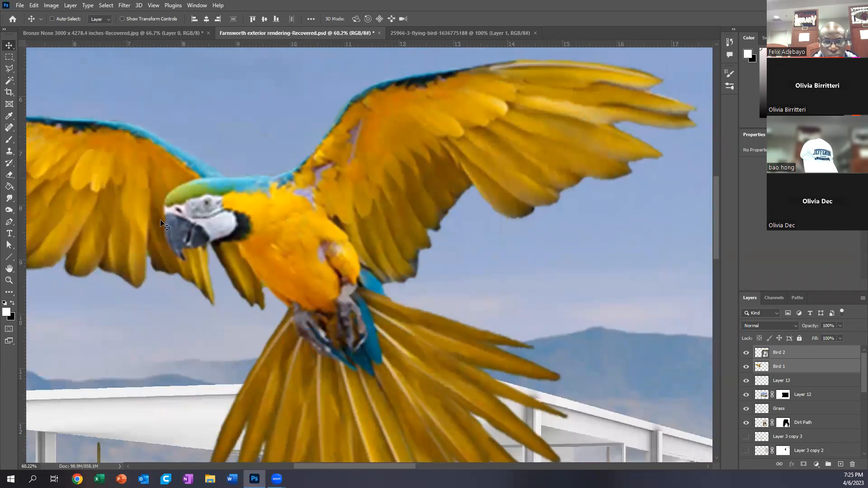
scroll(171, 260, "down", 5)
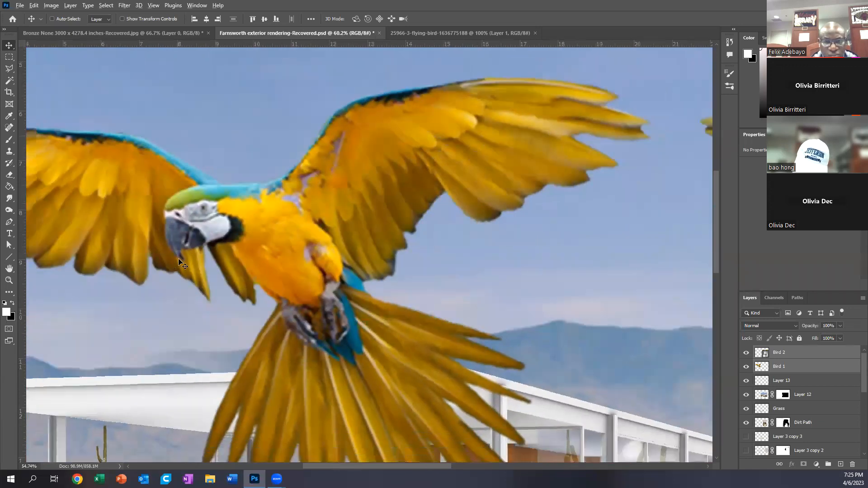
scroll(199, 253, "down", 5)
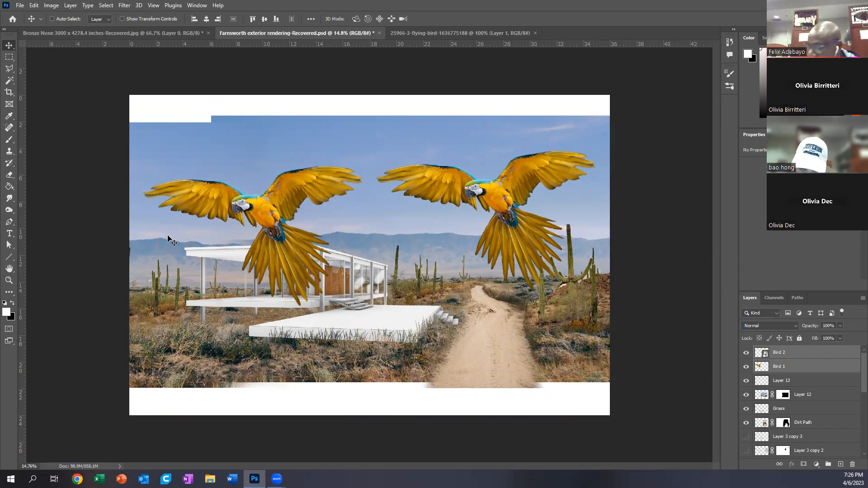
Step: Delete the Bird 1 layer
left_click(789, 368)
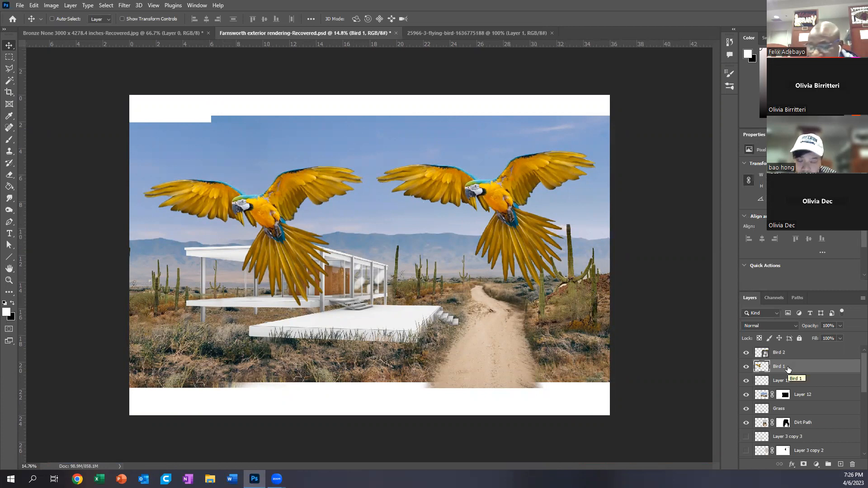
left_click(853, 466)
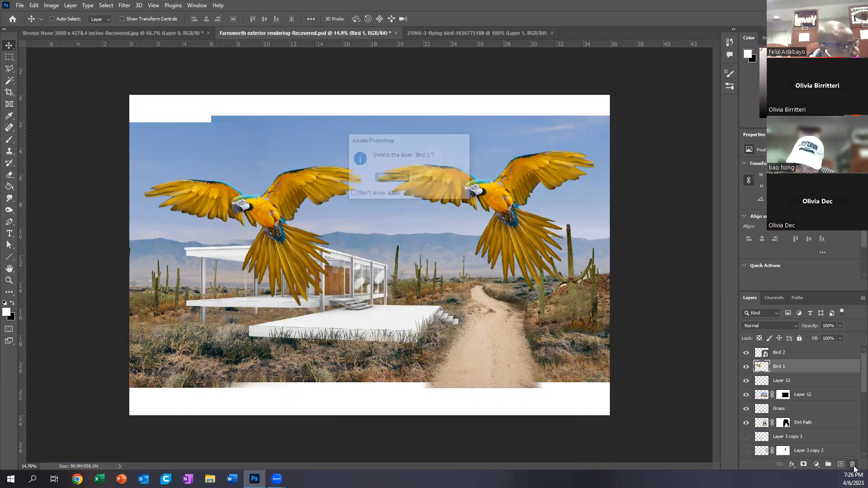
left_click(392, 178)
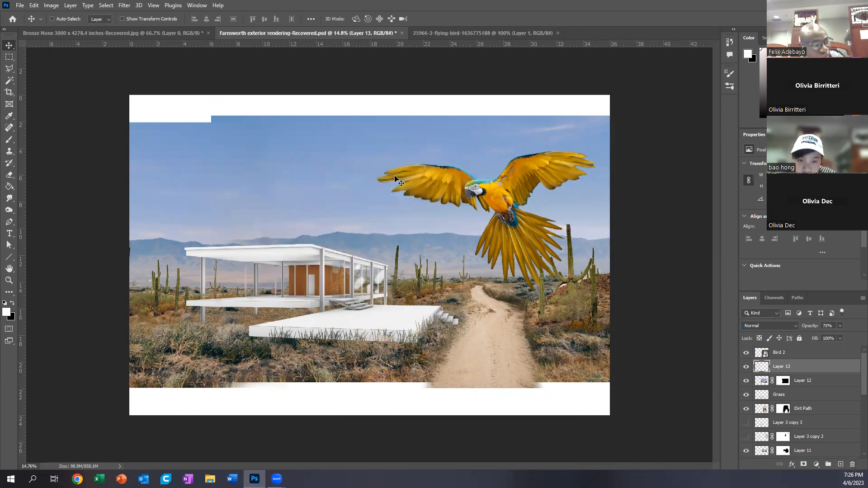
Step: Try moving Bird 2 across the sky, and undo back until the deleted Bird 1 layer is restored
left_click_drag(492, 202, 463, 199)
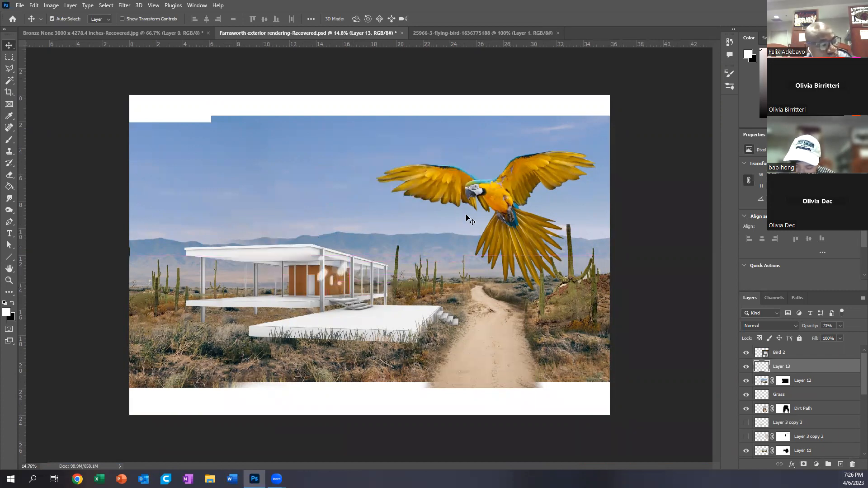
key("ctrl+z")
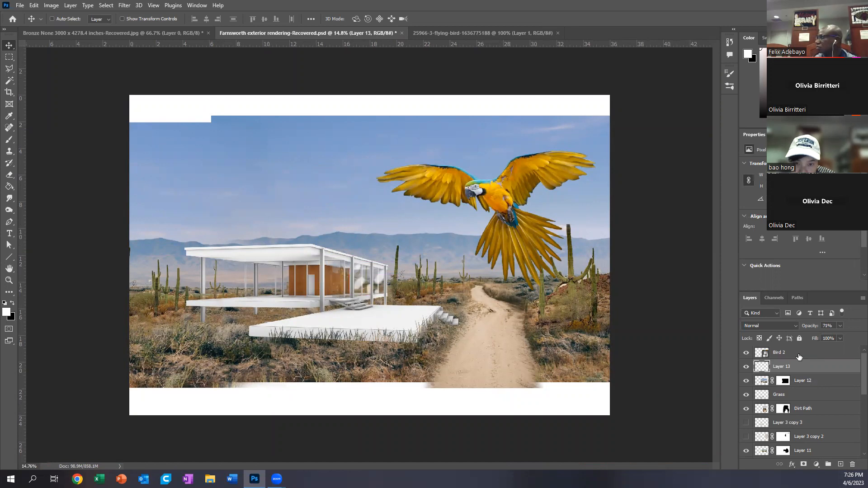
left_click(778, 352)
left_click_drag(482, 197, 446, 181)
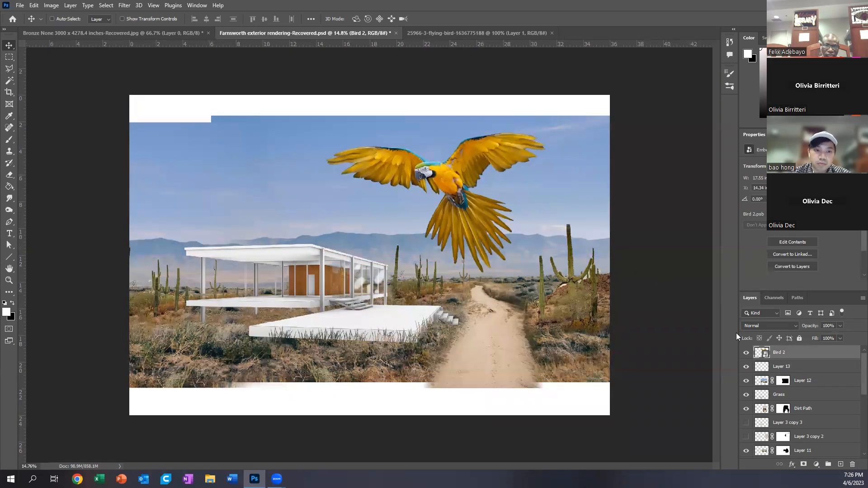
key("ctrl+z")
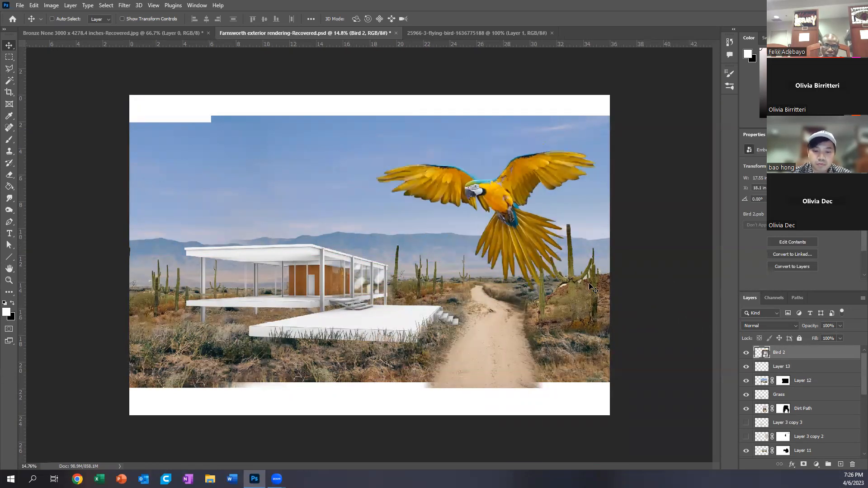
key("ctrl+z")
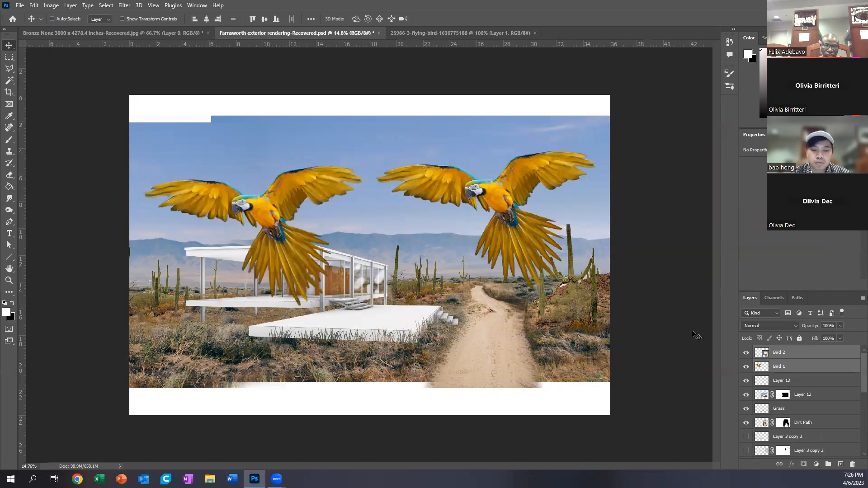
Step: Recolor the Bird 1 layer from yellow to orange-red by shifting its hue with a Hue/Saturation adjustment
left_click(808, 369)
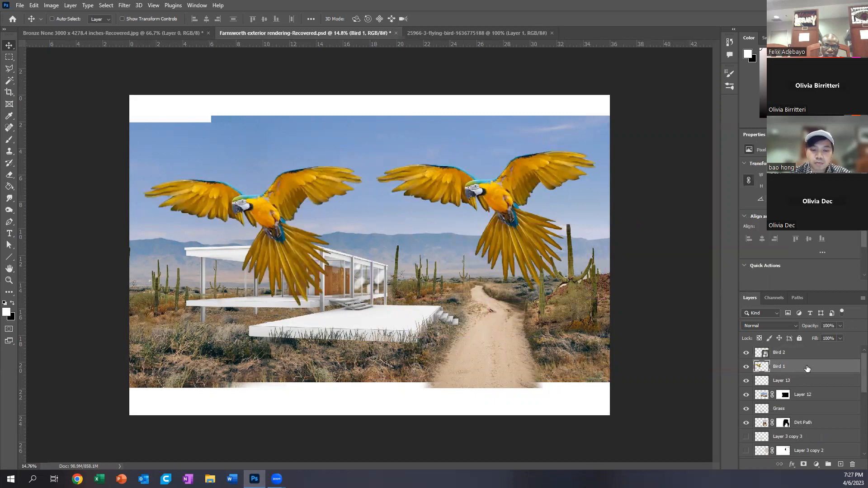
left_click(53, 6)
mouse_move(65, 25)
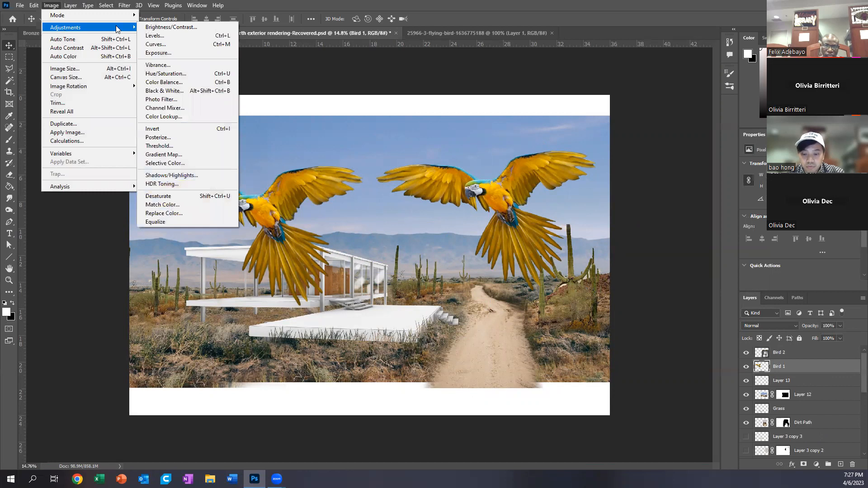
left_click(176, 74)
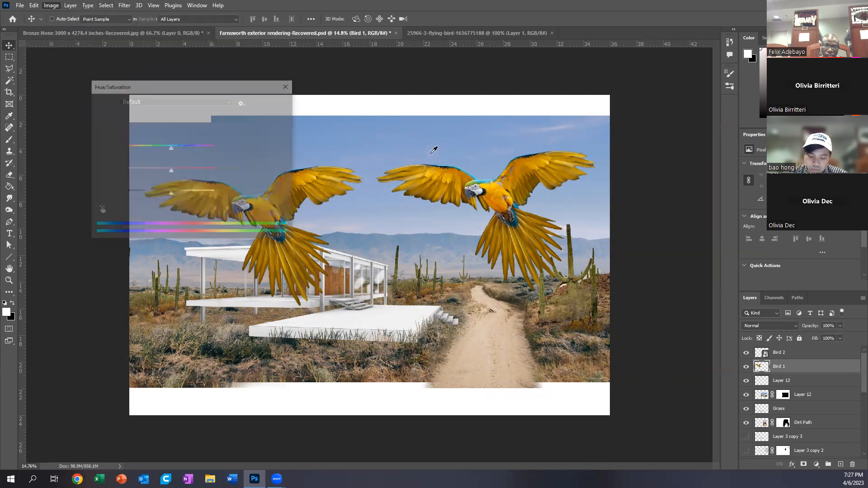
left_click_drag(189, 89, 497, 76)
mouse_move(478, 135)
left_mouse_down()
mouse_move(443, 134)
mouse_move(497, 135)
mouse_move(466, 135)
left_mouse_up()
left_click(583, 92)
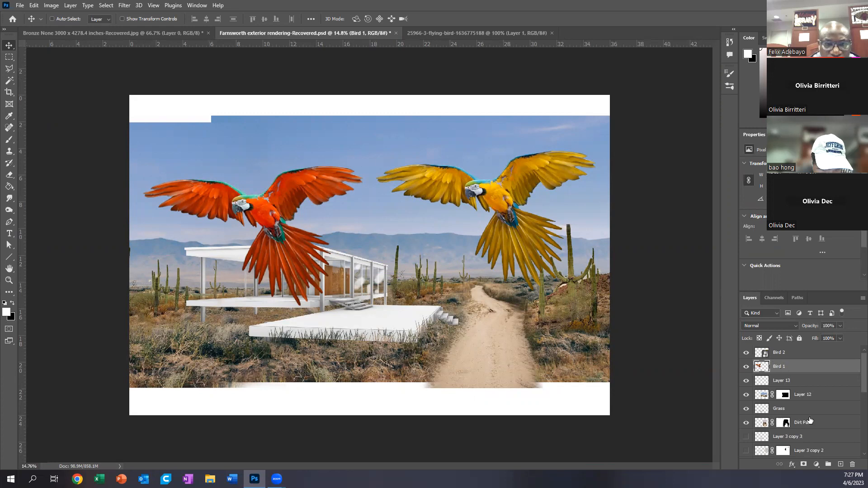
Step: Delete the Bird 1 layer, and open the contents of the Bird 2 smart object for editing
left_click(852, 465)
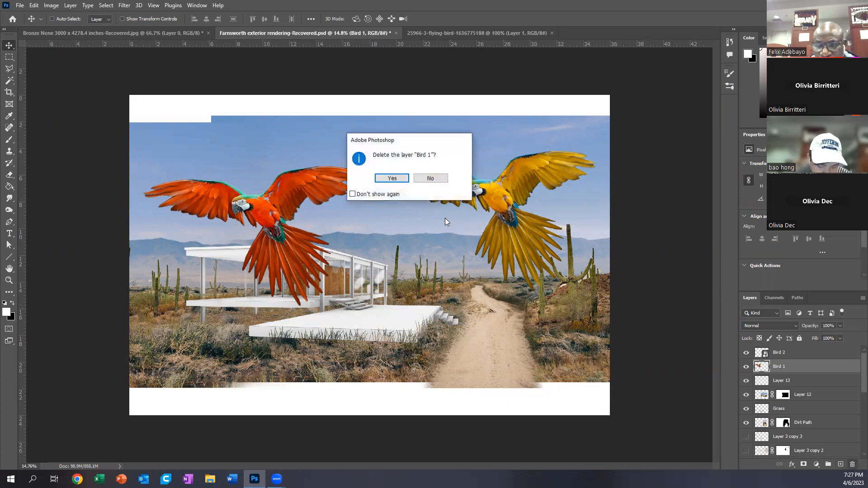
left_click(383, 181)
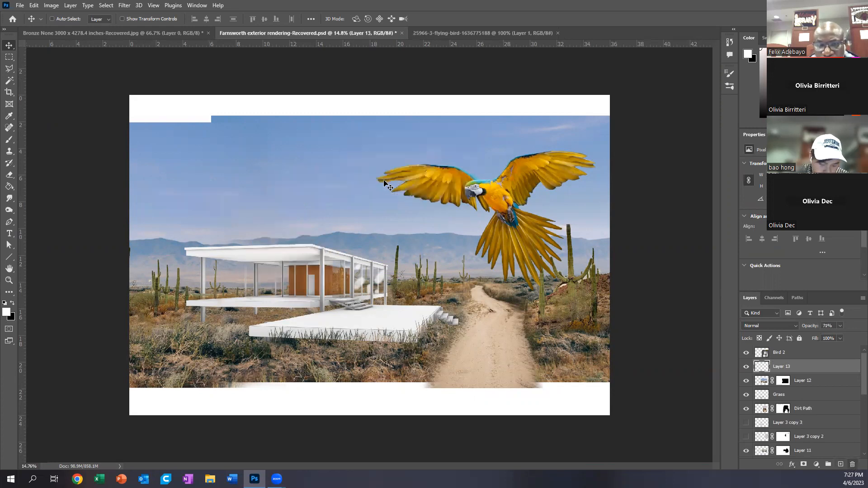
left_click(778, 355)
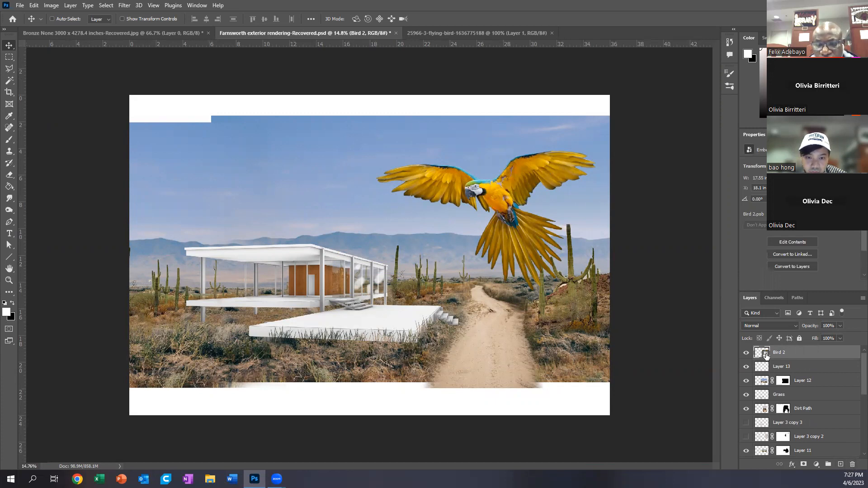
double_click(765, 355)
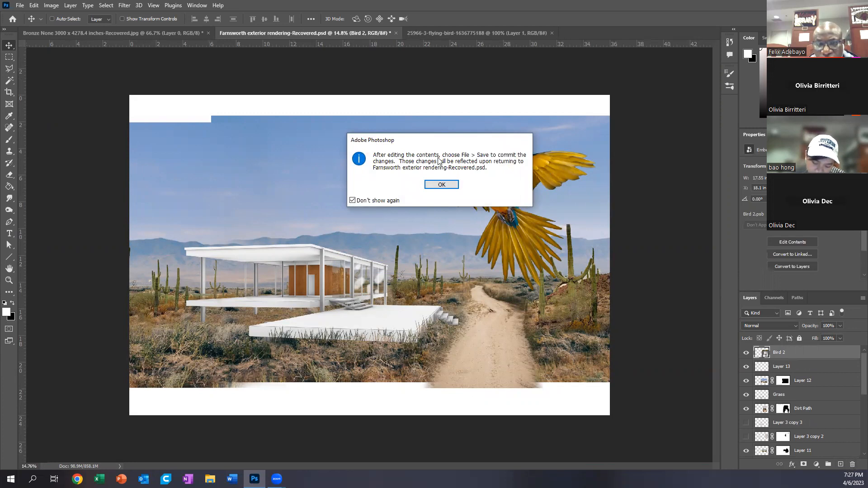
left_click(441, 185)
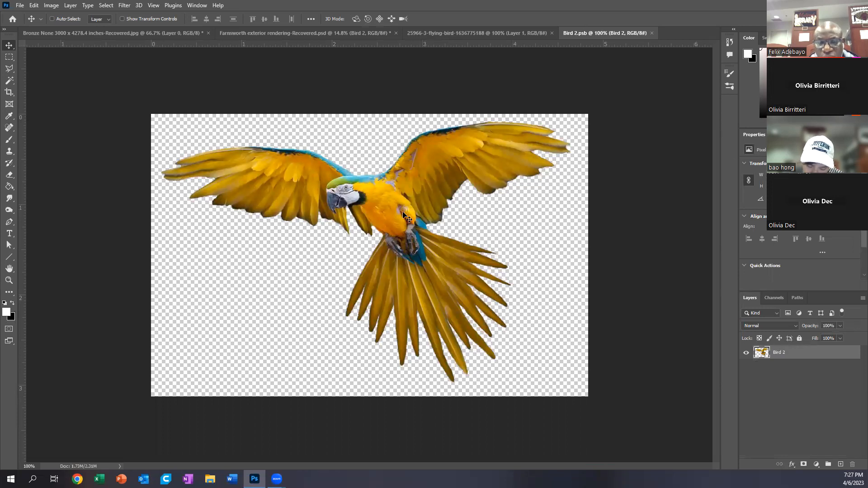
Step: Add a Brightness/Contrast adjustment layer above Bird 2 in the smart object's contents and brighten the bird
left_click(783, 135)
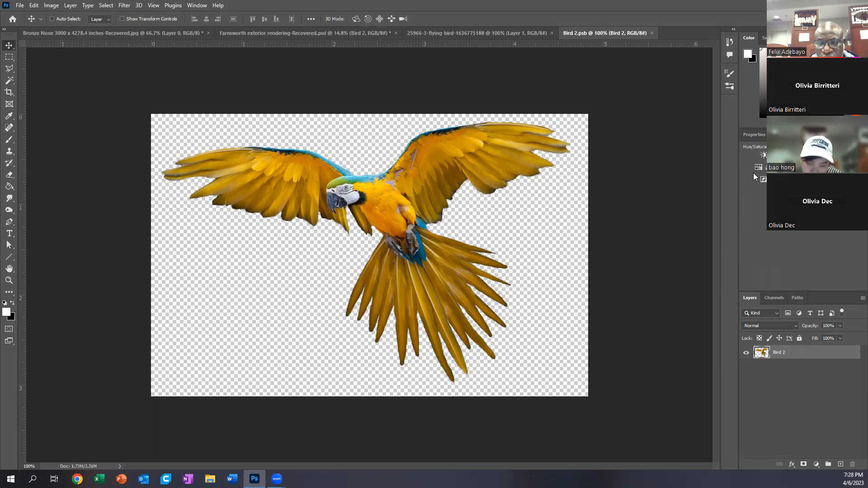
left_click(764, 156)
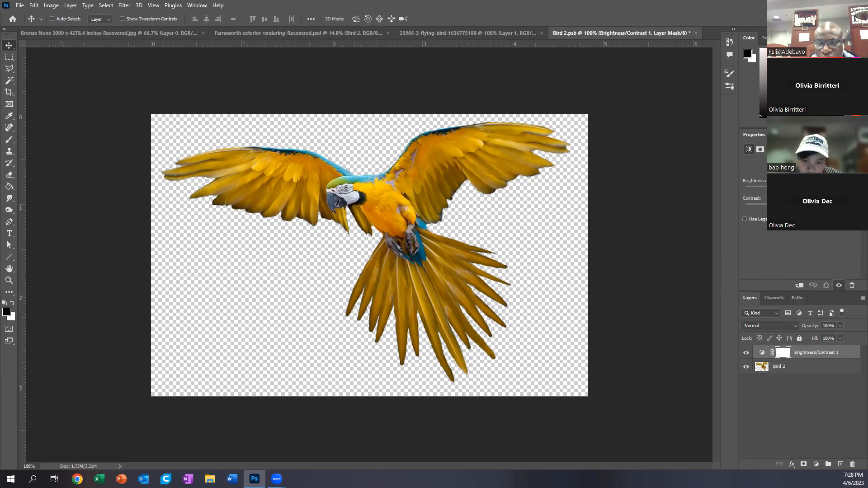
left_click_drag(760, 187, 778, 186)
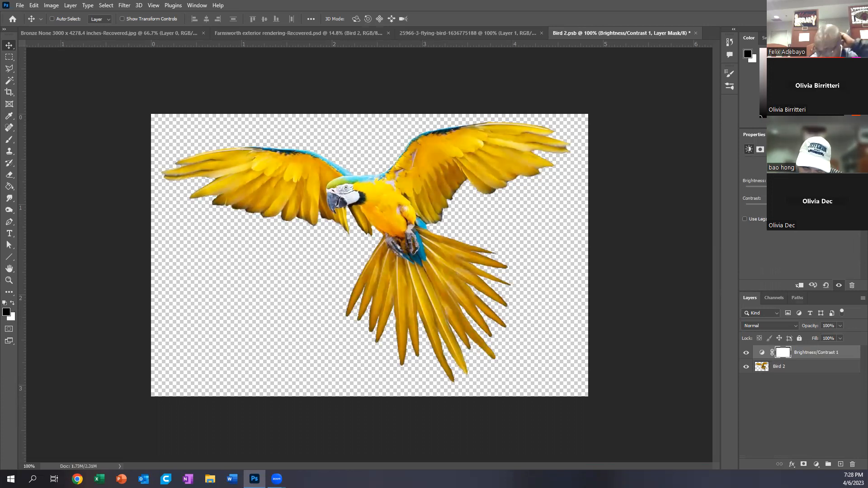
Step: Add a Hue/Saturation adjustment layer above Brightness/Contrast 1 in the smart object's contents and shift the hue to turn the bird orange
left_click(786, 135)
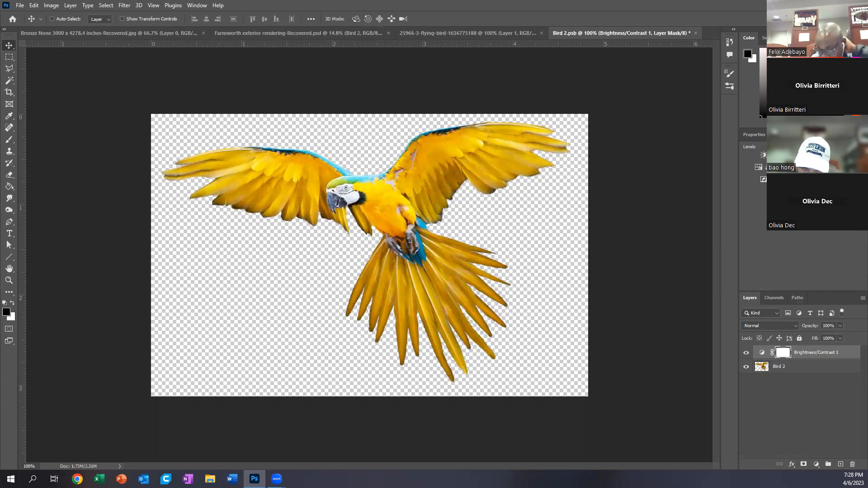
left_click(760, 167)
mouse_move(800, 199)
left_mouse_down()
mouse_move(811, 199)
mouse_move(796, 199)
left_mouse_up()
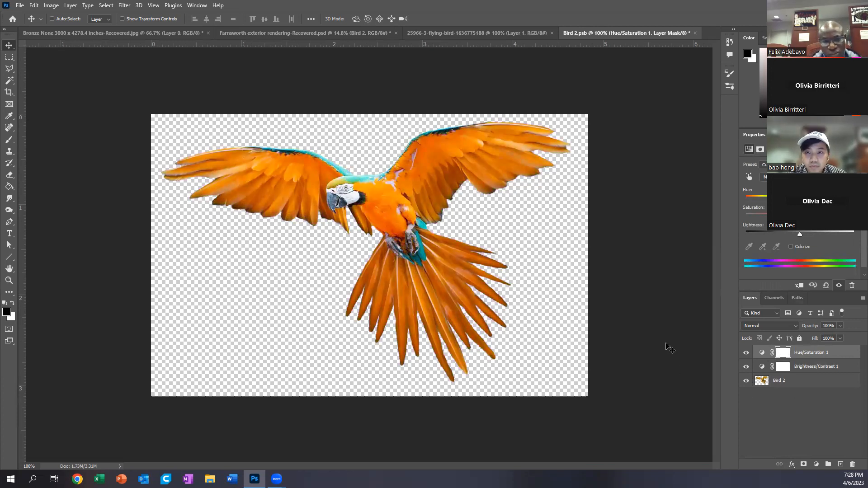
Step: Save the smart object's contents, check the bird in the Farnsworth exterior rendering, and close Bird 2.psb
left_click(20, 5)
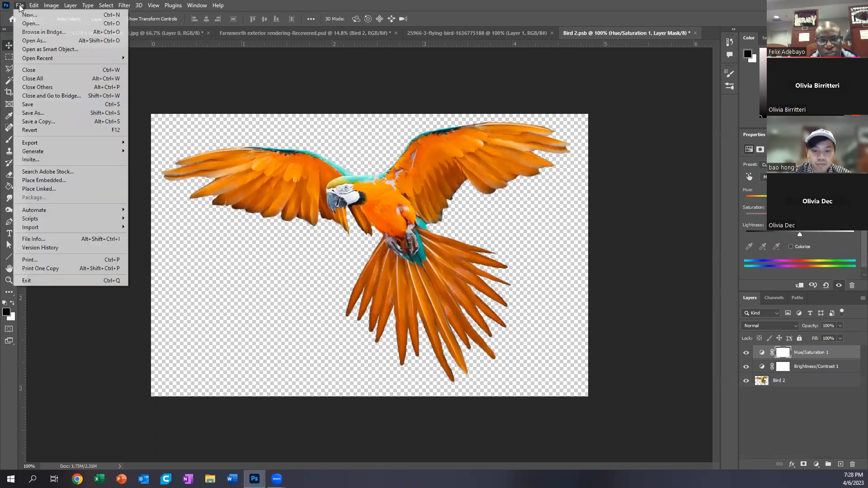
left_click(23, 105)
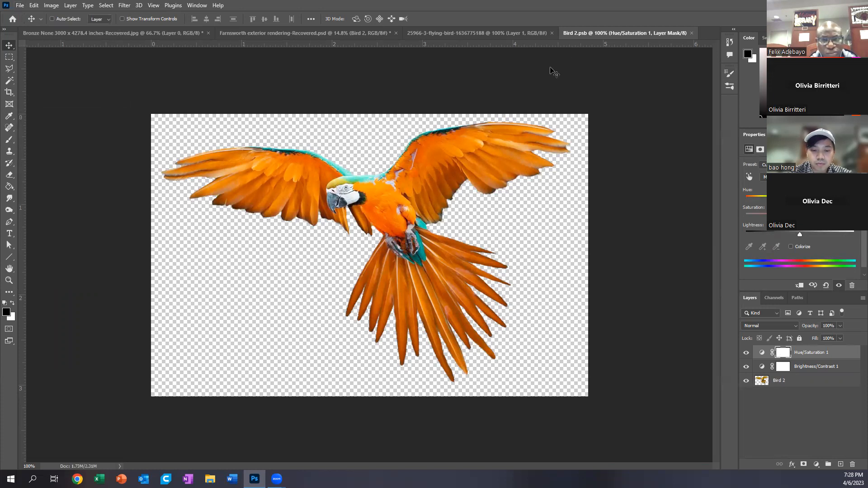
left_click(290, 34)
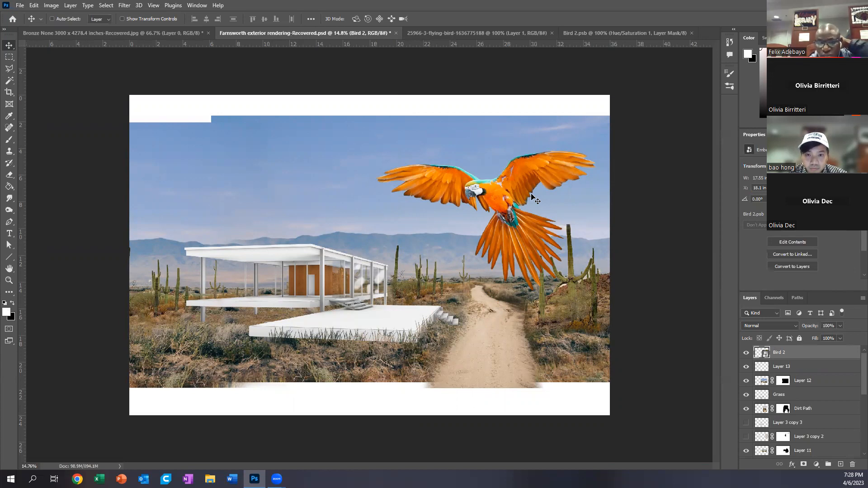
left_click(691, 33)
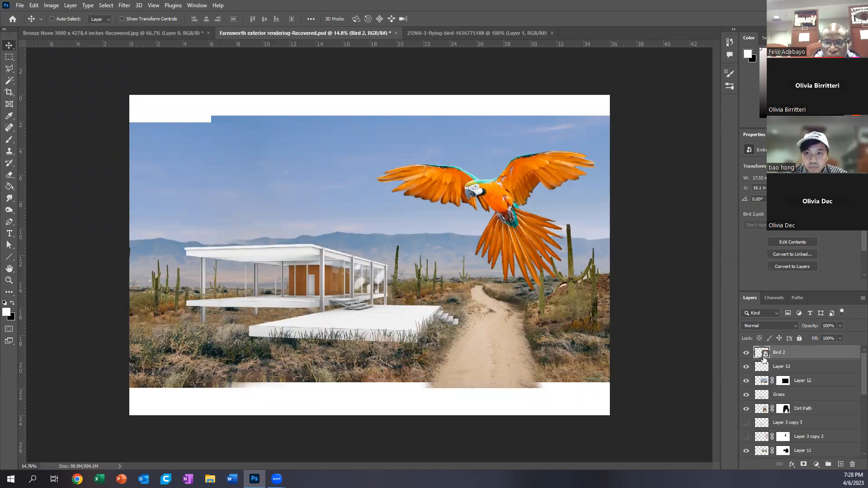
Step: Reopen the contents of the Bird 2 smart object and hide the Brightness/Contrast and Hue/Saturation adjustment layers
double_click(765, 356)
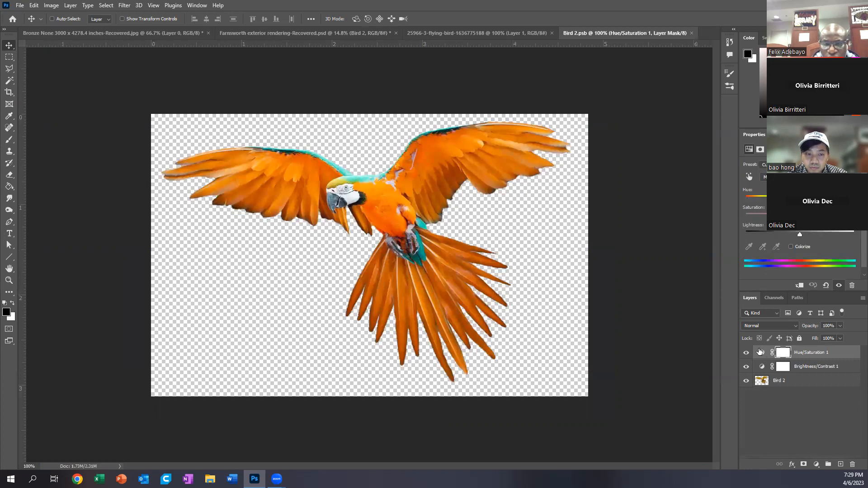
left_click(747, 366)
left_click(747, 353)
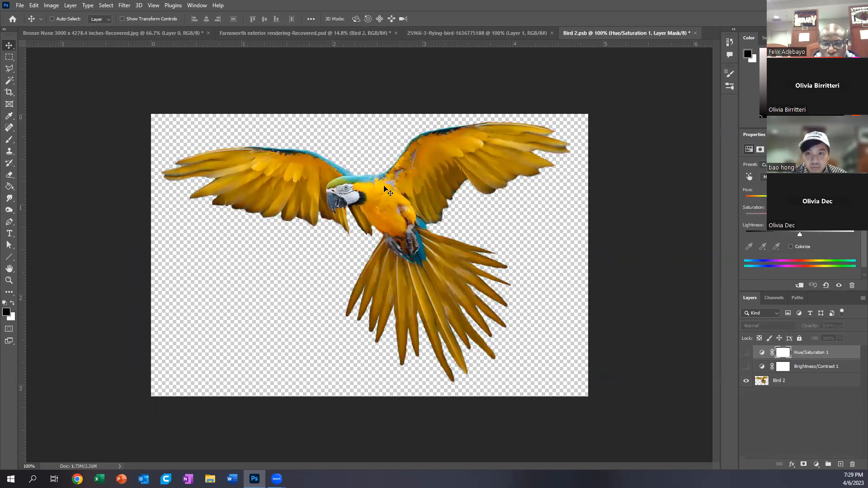
Step: Save Bird 2.psb with the adjustments hidden and return to the Farnsworth exterior rendering
left_click(19, 6)
left_click(41, 103)
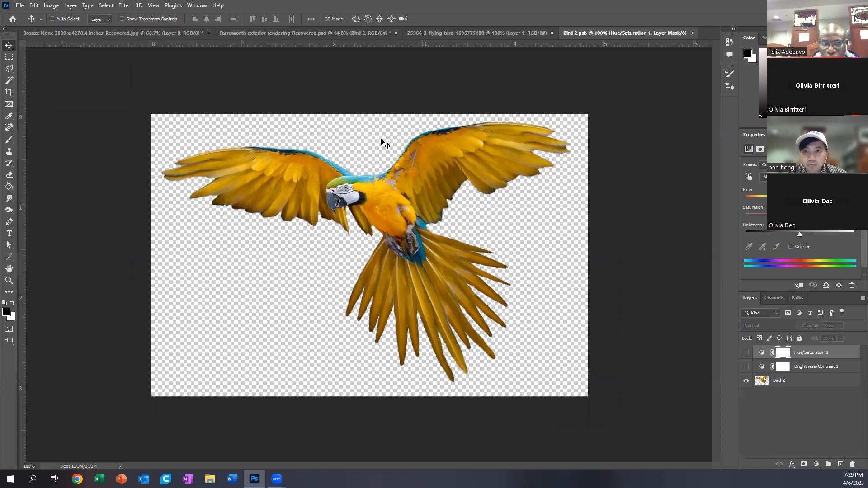
left_click(321, 34)
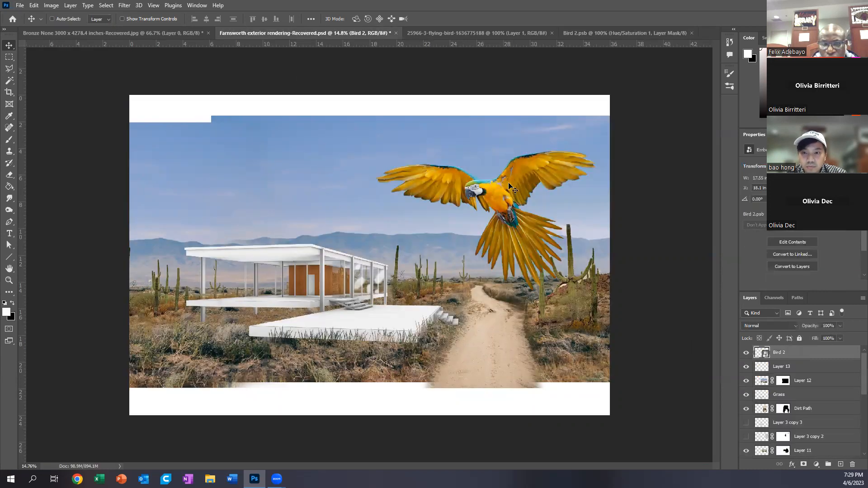
Step: In Bird 2.psb, duplicate the Bird 2 layer and offset the copy down and to the left of the original bird
left_click(590, 33)
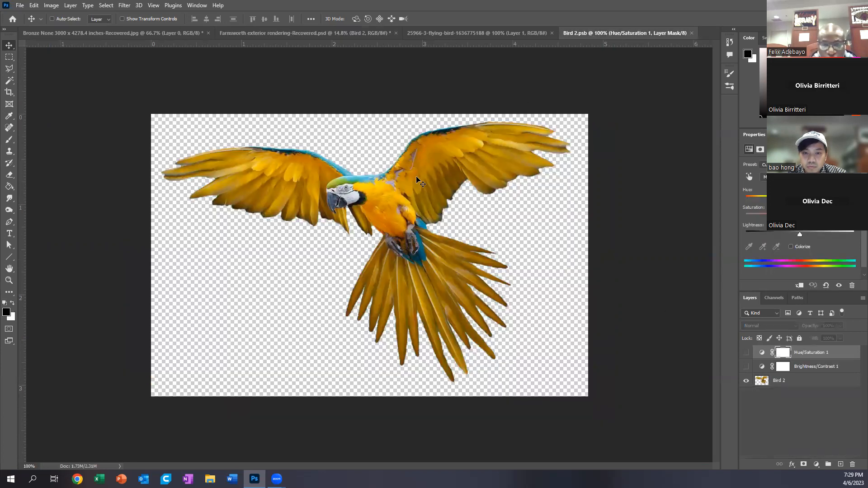
left_click_drag(426, 188, 384, 232)
key("ctrl+j")
key("ctrl+z")
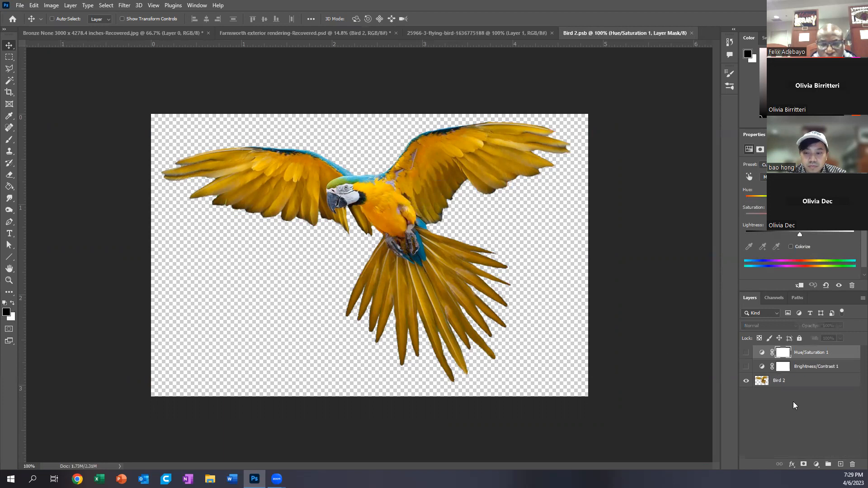
left_click(785, 381)
left_click_drag(394, 214, 333, 255)
Step: Scale the bird copy proportionally to about 43% and place it in the lower-left area of the canvas
key("ctrl+t")
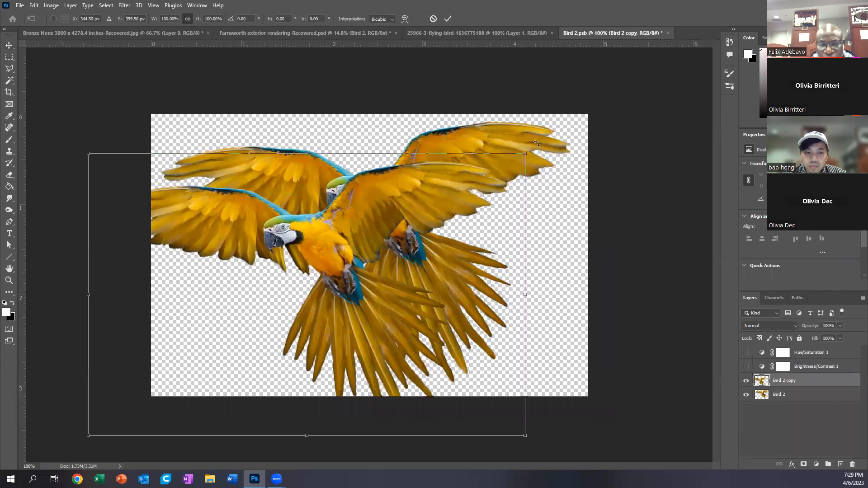
left_click_drag(525, 154, 231, 312)
left_click_drag(189, 373, 264, 312)
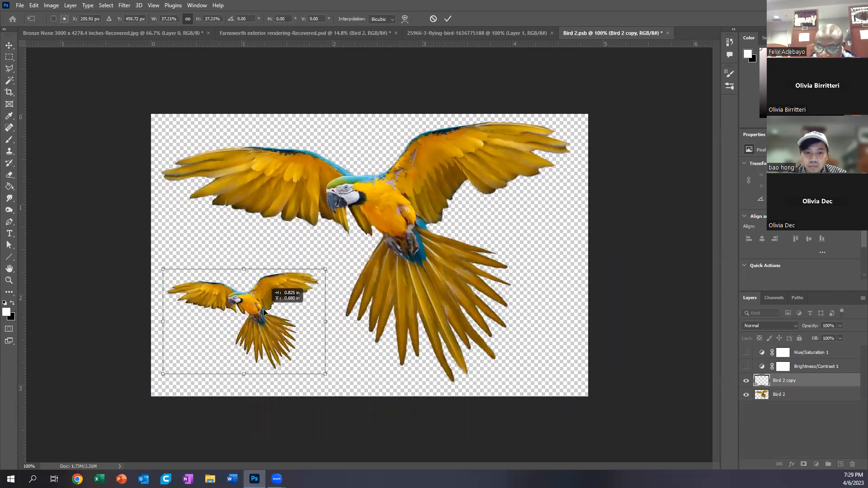
left_click_drag(326, 269, 350, 250)
left_click_drag(286, 303, 273, 312)
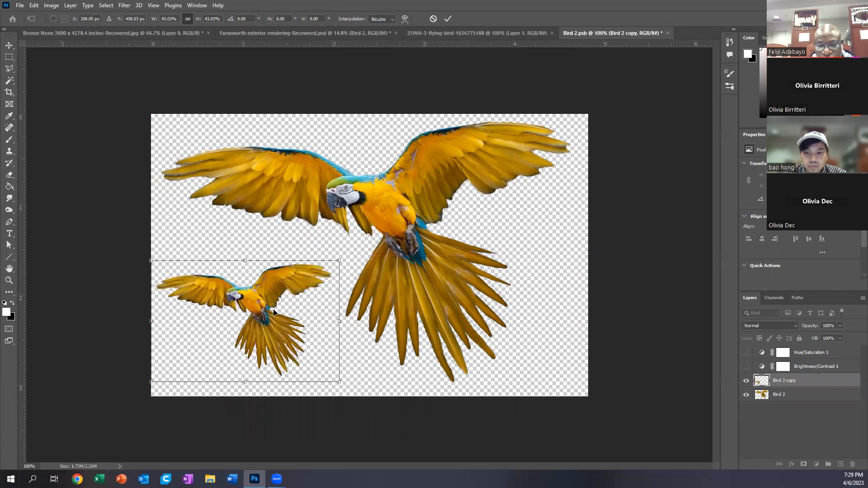
key("Return")
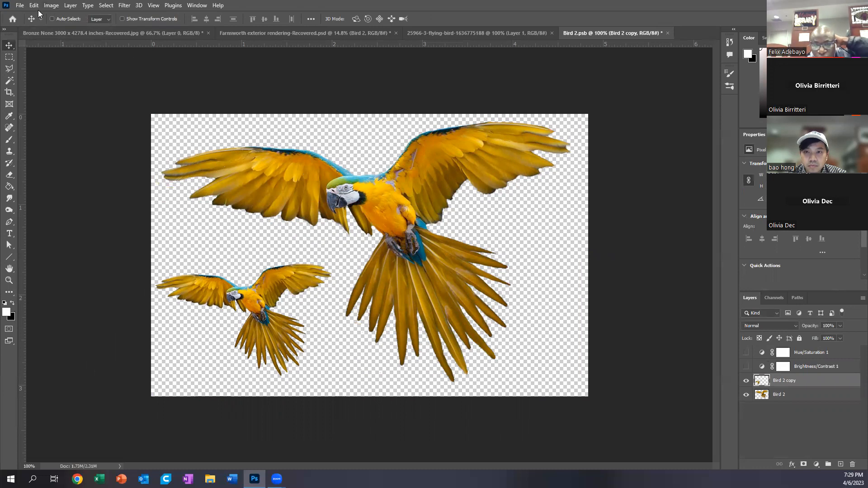
Step: Flip the small bird copy horizontally and move it slightly upward
left_click(51, 5)
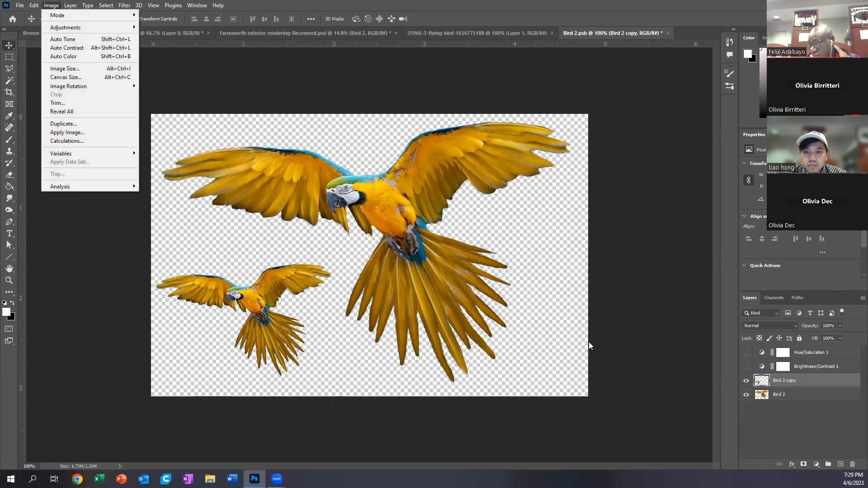
mouse_move(66, 28)
mouse_move(34, 5)
mouse_move(73, 205)
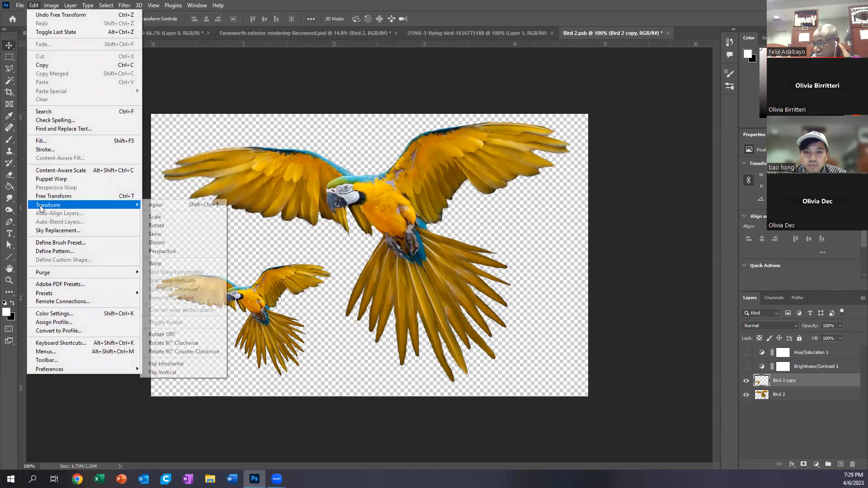
left_click(167, 364)
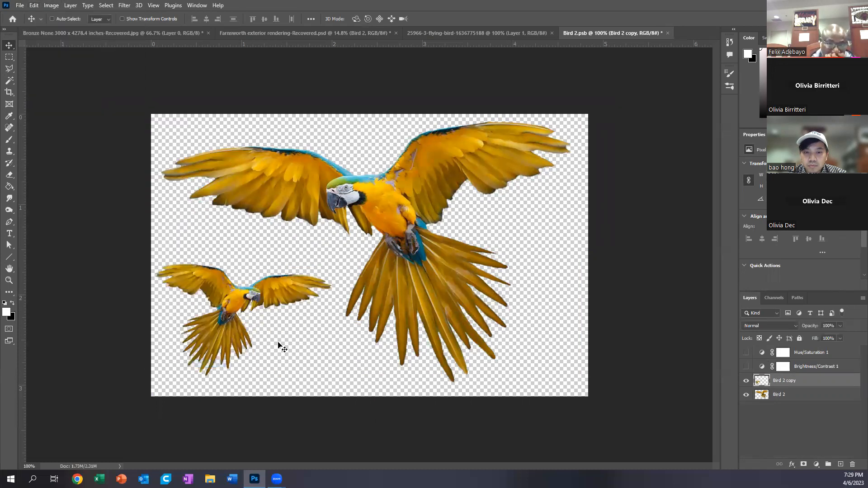
left_click_drag(251, 296, 255, 282)
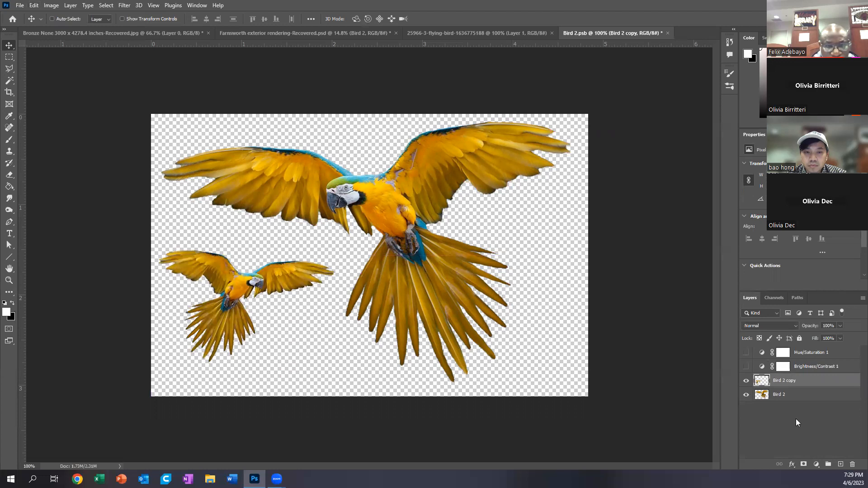
Step: Save Bird 2.psb, return to the Farnsworth exterior rendering, and move the Bird 2 smart object slightly higher in the sky
left_click(19, 5)
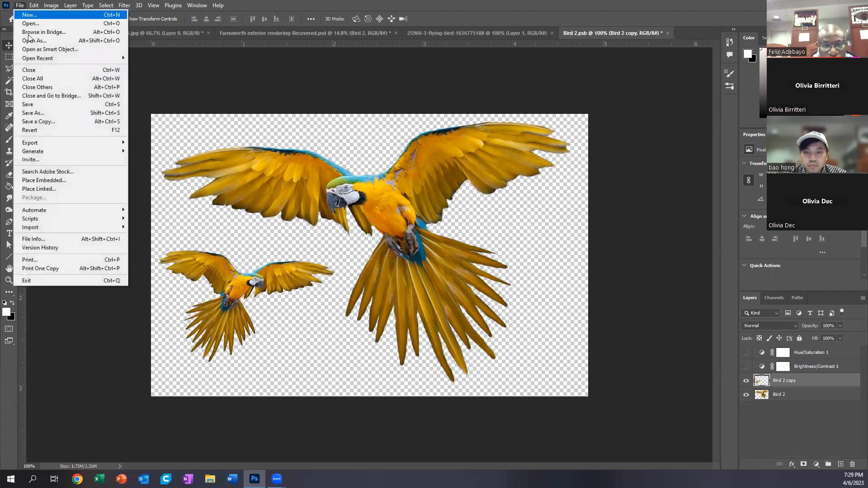
left_click(46, 104)
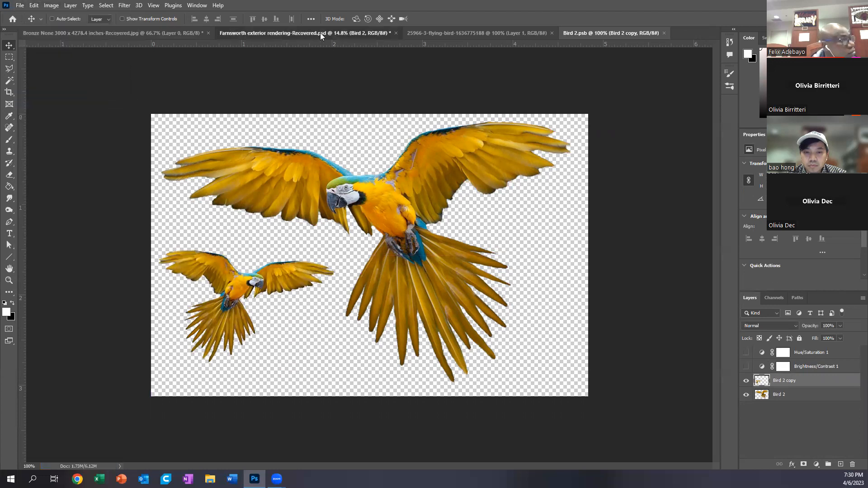
left_click(317, 33)
left_click_drag(492, 221, 489, 204)
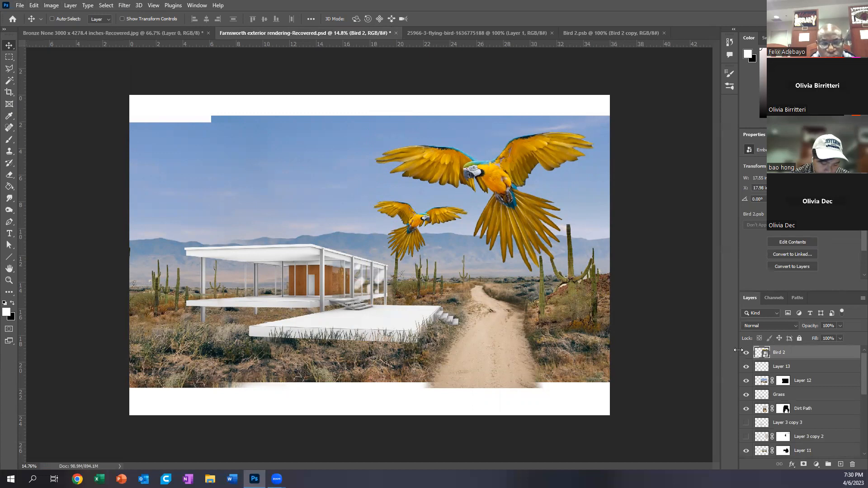
Step: Compare the two birds in Bird 2.psb with how they look in the Farnsworth exterior rendering
left_click(583, 32)
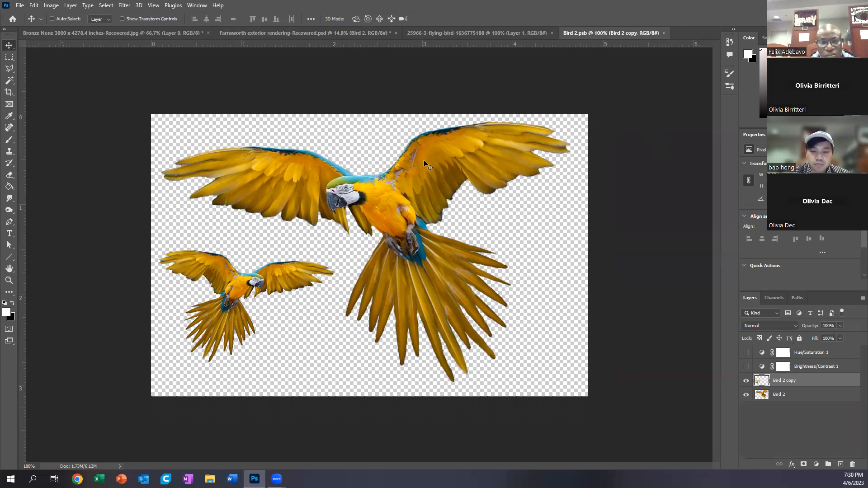
left_click(124, 33)
left_click(276, 33)
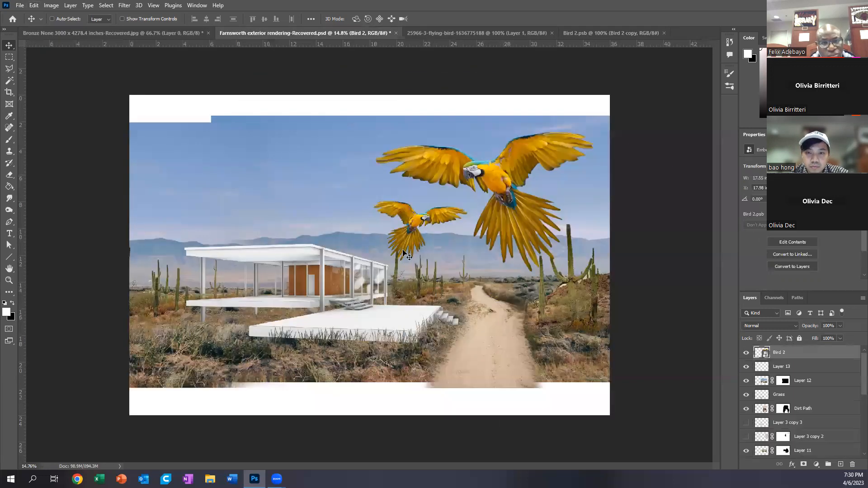